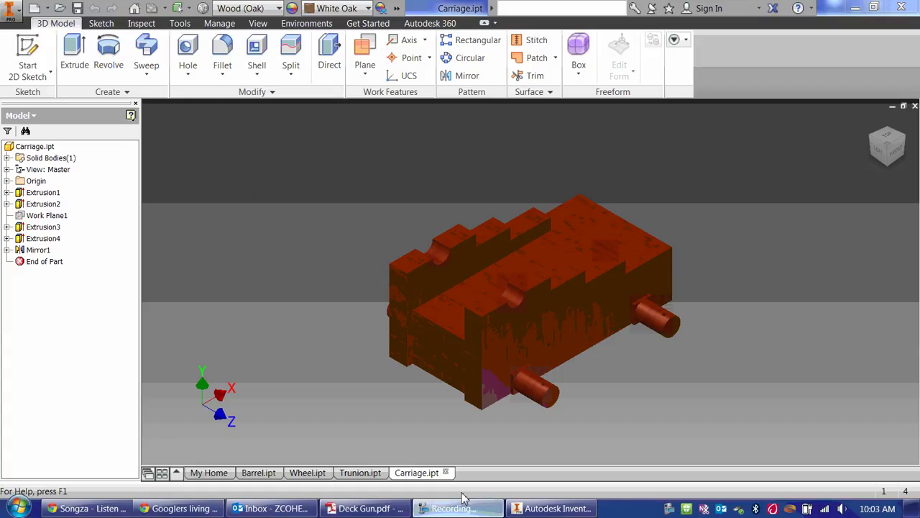
Check the Deck Gun drawing in the PDF, then return to Inventor and create a new assembly file
click(365, 508)
scroll(558, 309, up, 3)
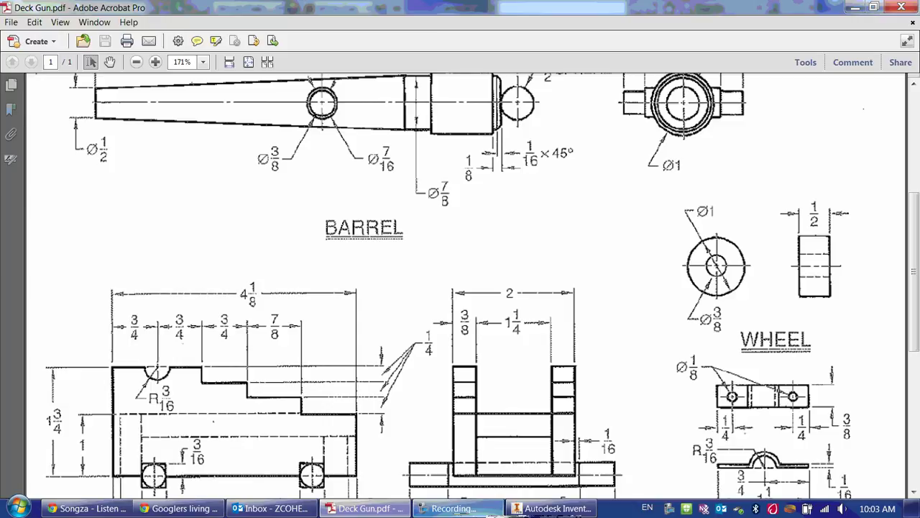
key(alt+Tab)
click(47, 8)
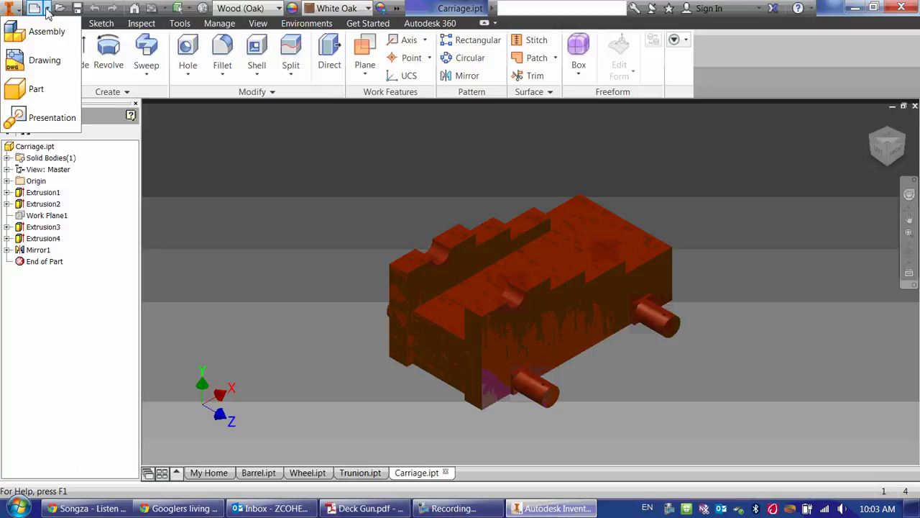
click(41, 30)
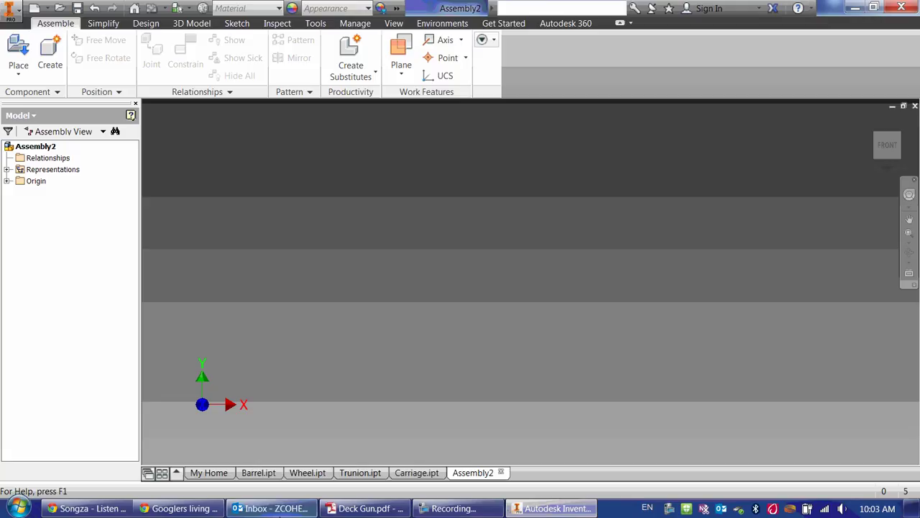
Consult the carriage views in the Deck Gun PDF and place one Carriage.ipt in the new assembly
click(331, 510)
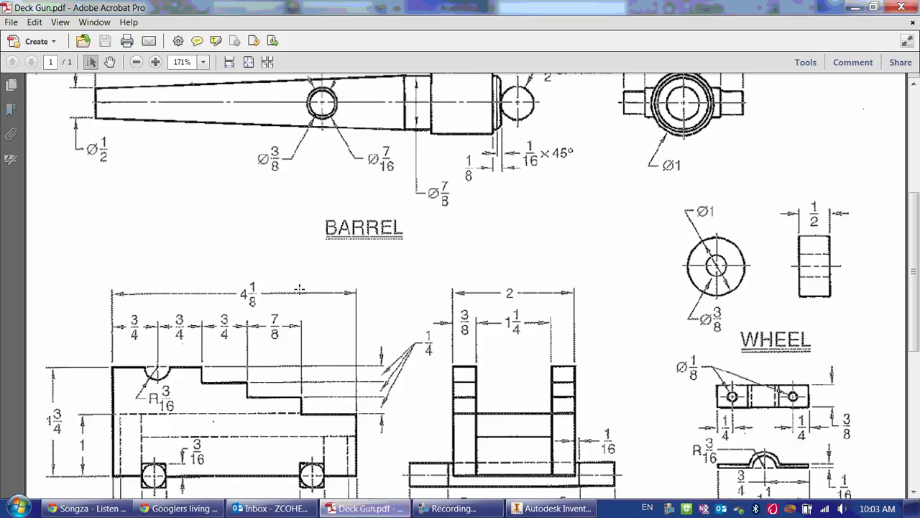
scroll(333, 367, down, 3)
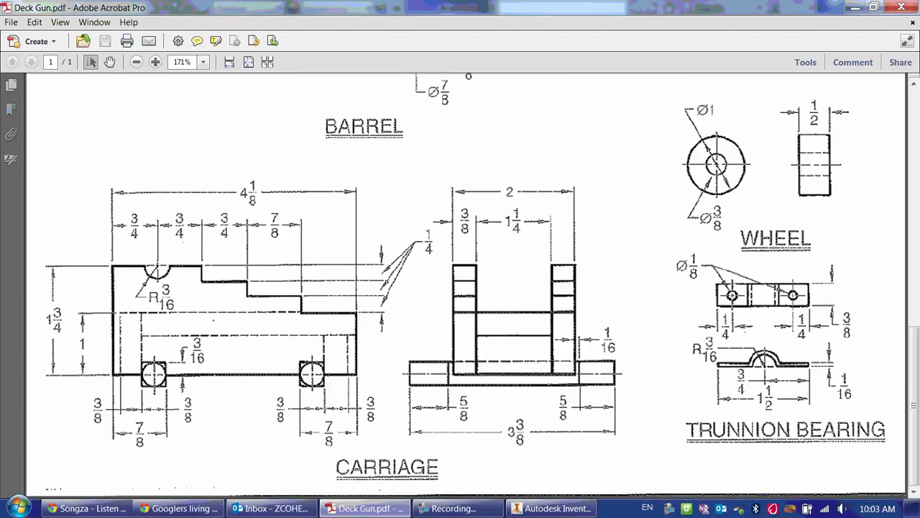
click(552, 508)
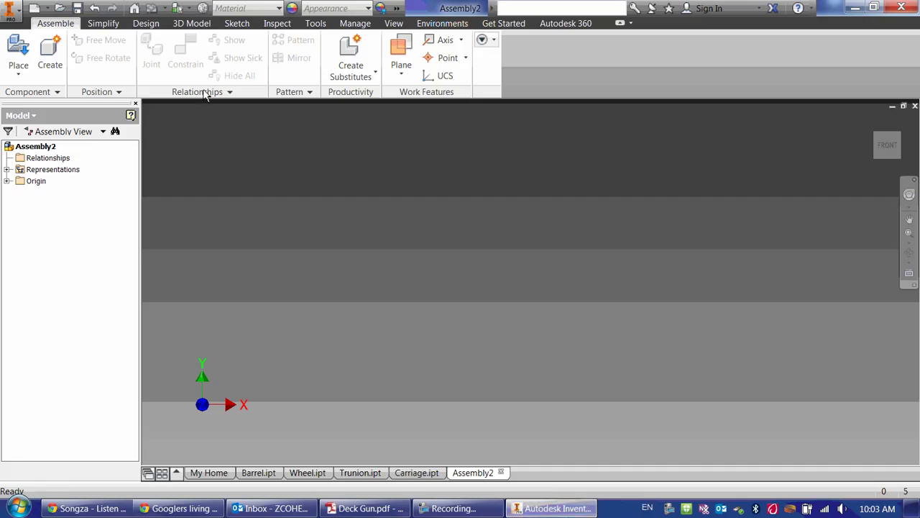
click(26, 45)
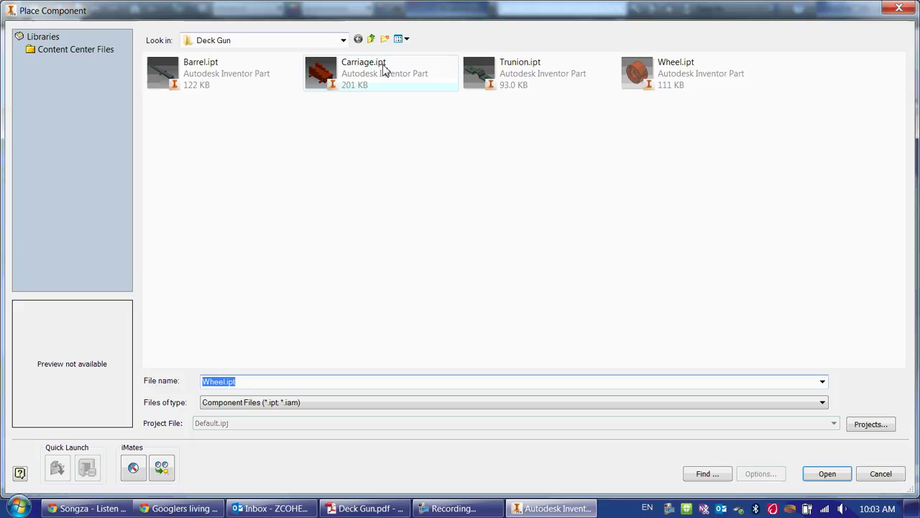
double_click(346, 77)
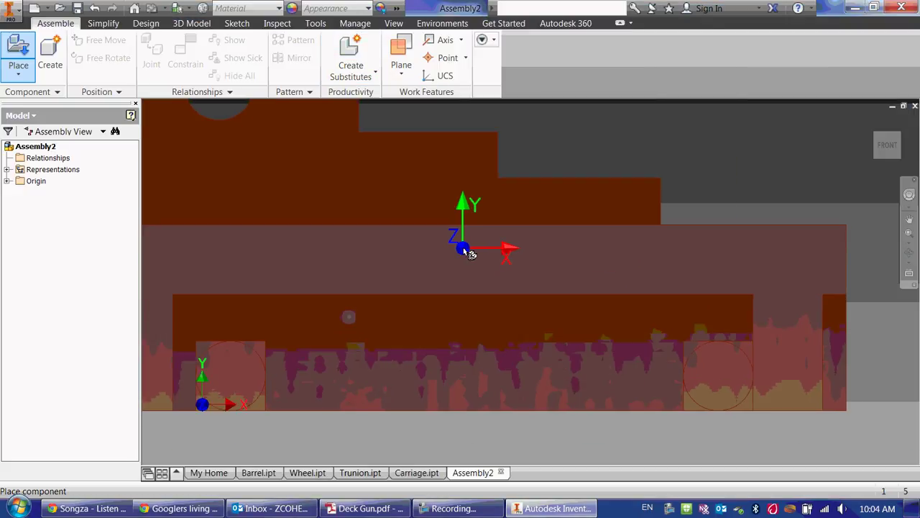
key(F6)
click(535, 243)
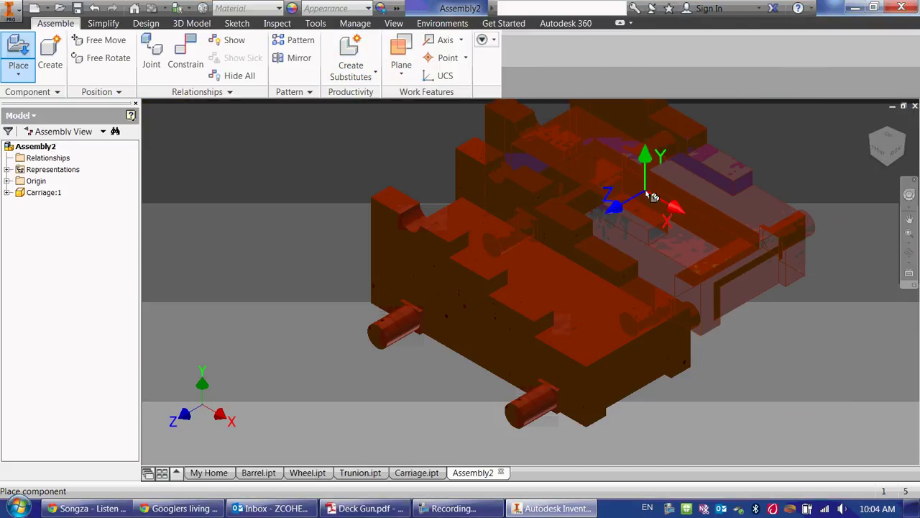
right_click(647, 190)
click(694, 192)
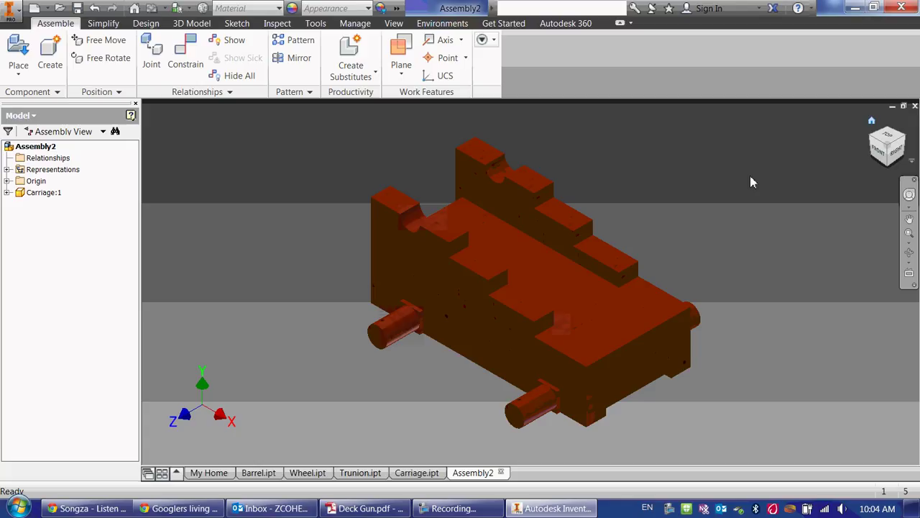
Make the placed carriage adaptive and move it to leave space for the barrel
drag(553, 301, 529, 269)
right_click(531, 269)
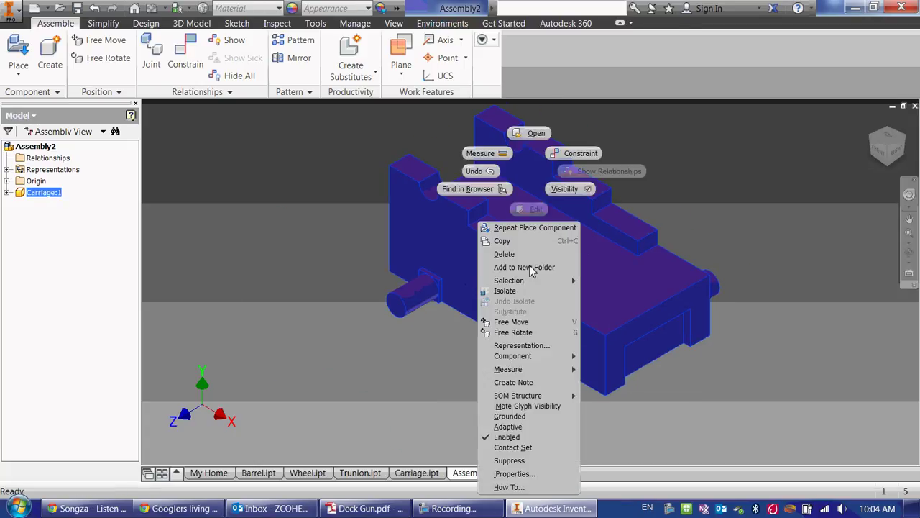
click(541, 428)
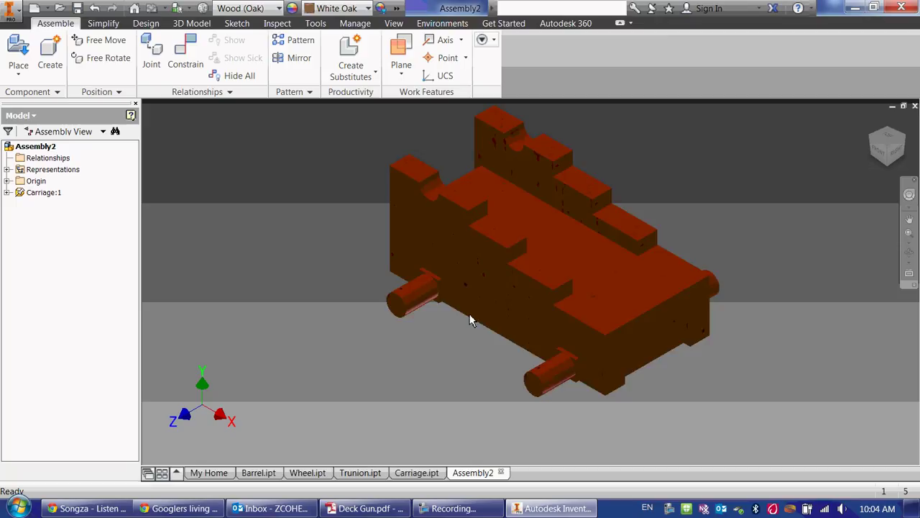
drag(488, 304, 509, 217)
click(363, 247)
scroll(363, 247, up, 3)
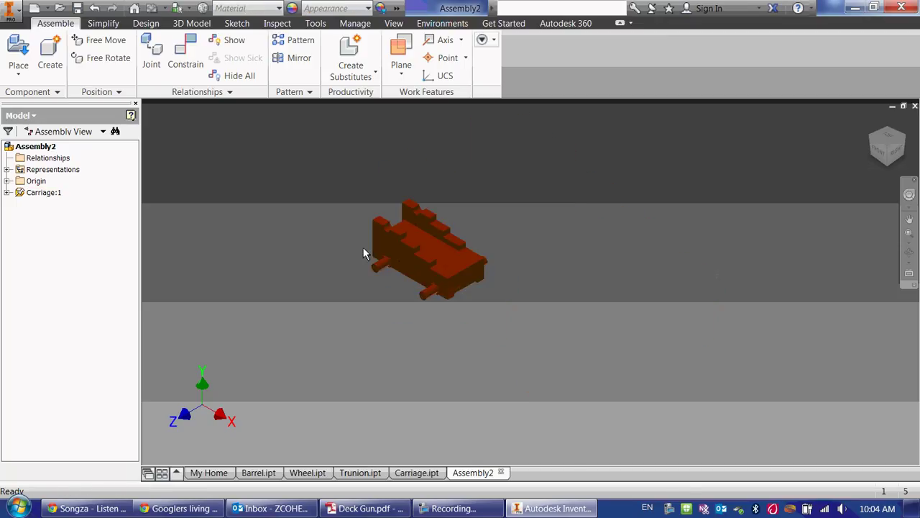
middle_drag(387, 202, 430, 237)
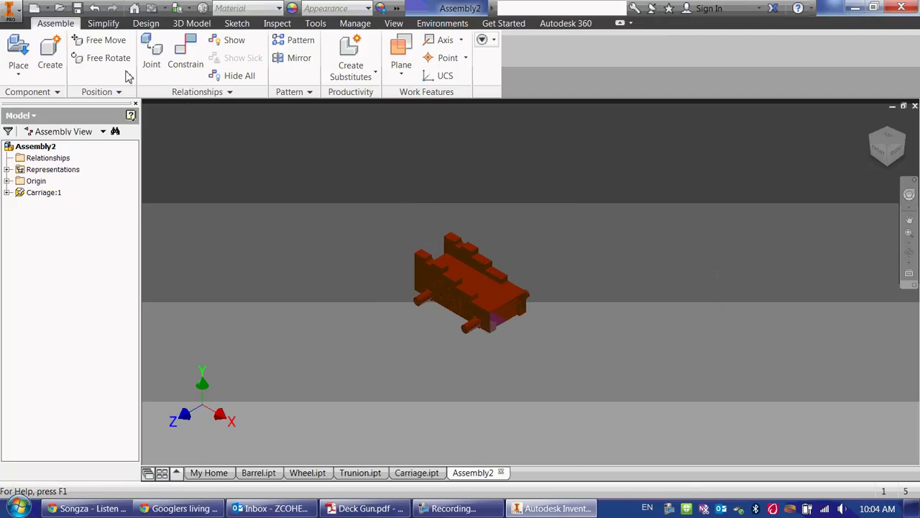
Place one Barrel.ipt in the assembly, in open space beside the carriage
click(19, 56)
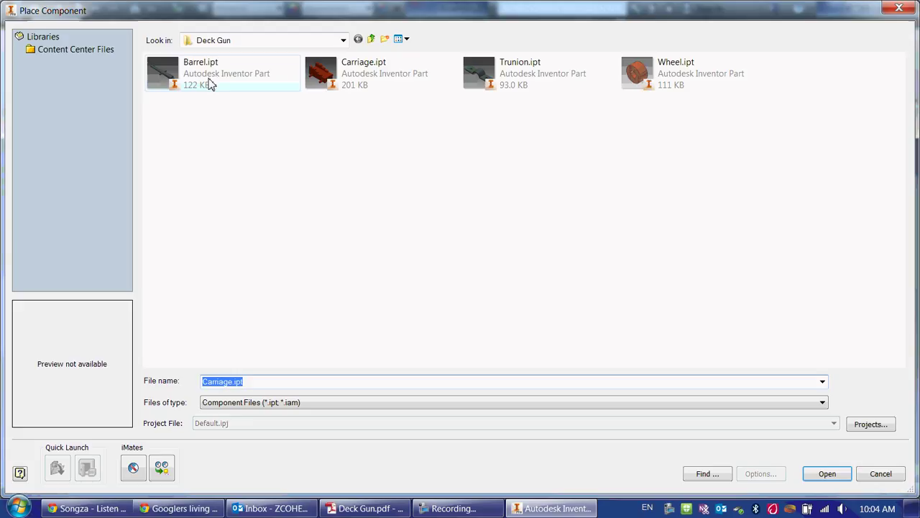
double_click(209, 84)
click(309, 198)
right_click(409, 189)
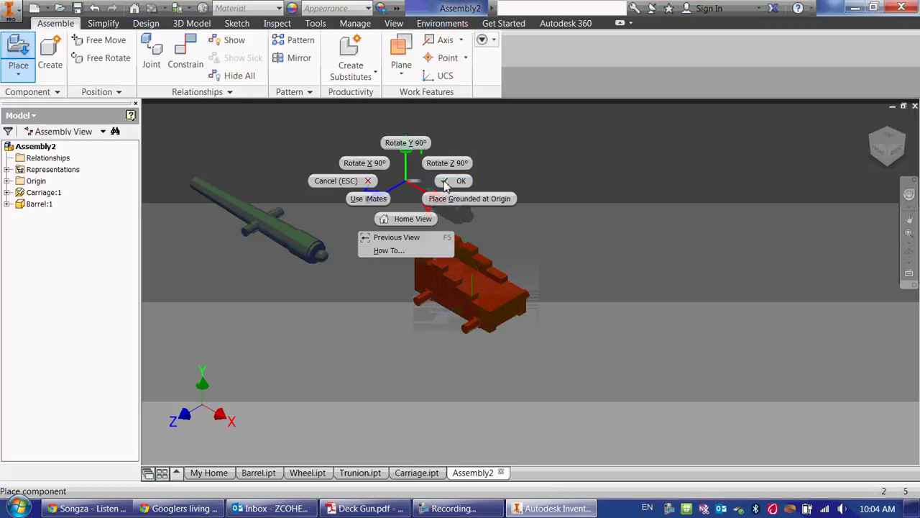
click(453, 181)
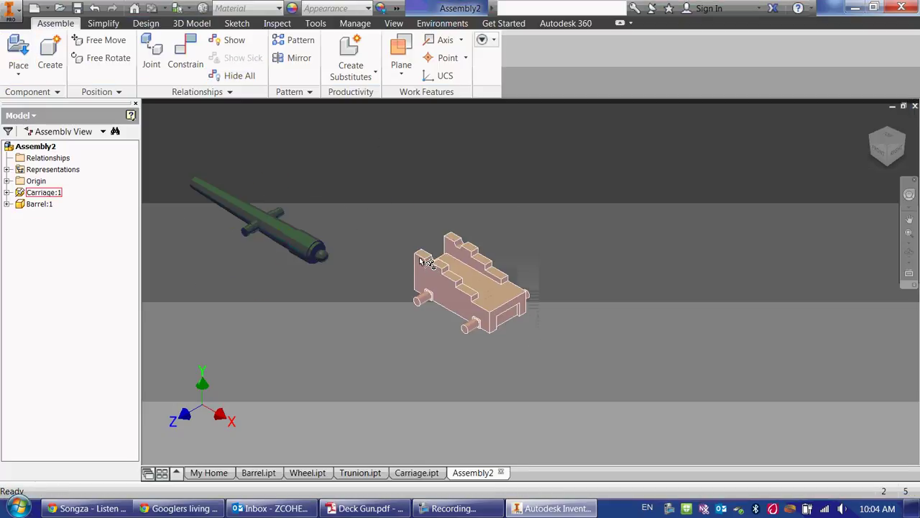
Mate the barrel's side-pin axis to the axis of the semicircular notch in the carriage's side wall
click(185, 58)
scroll(184, 231, up, 3)
scroll(287, 237, up, 3)
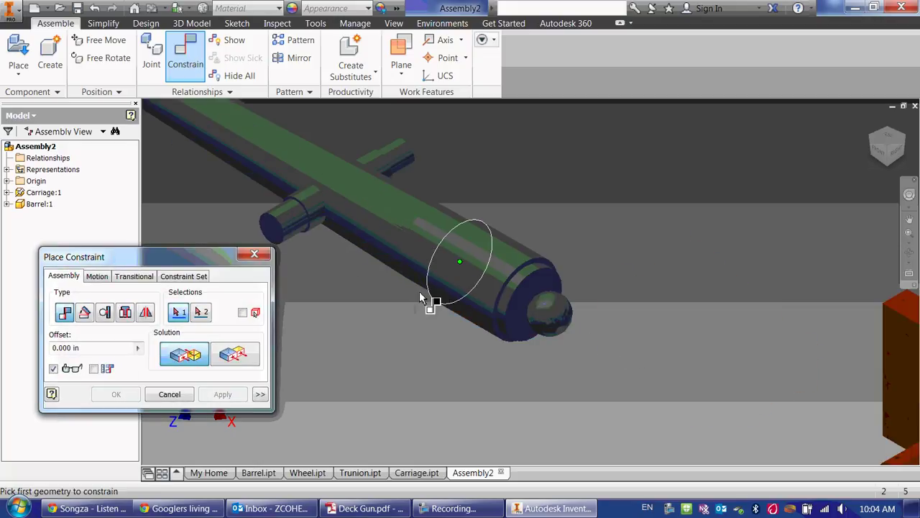
click(291, 225)
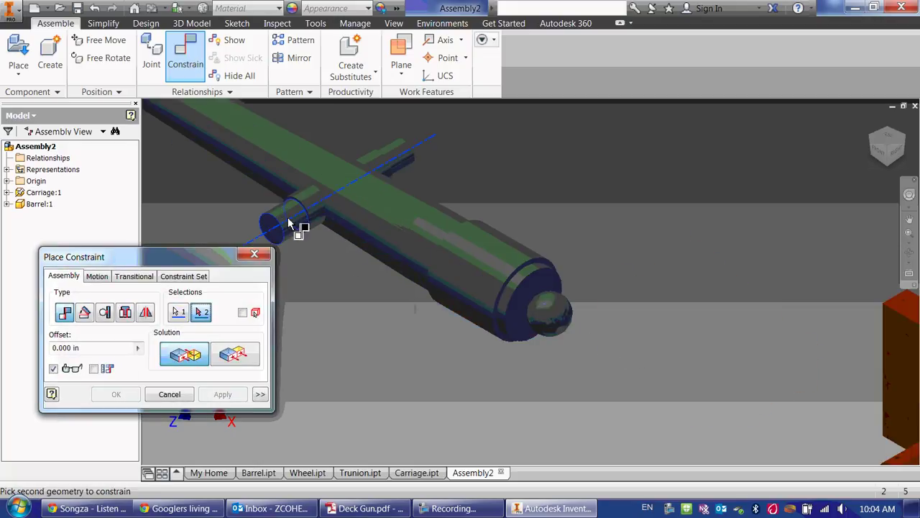
middle_drag(304, 226, 223, 174)
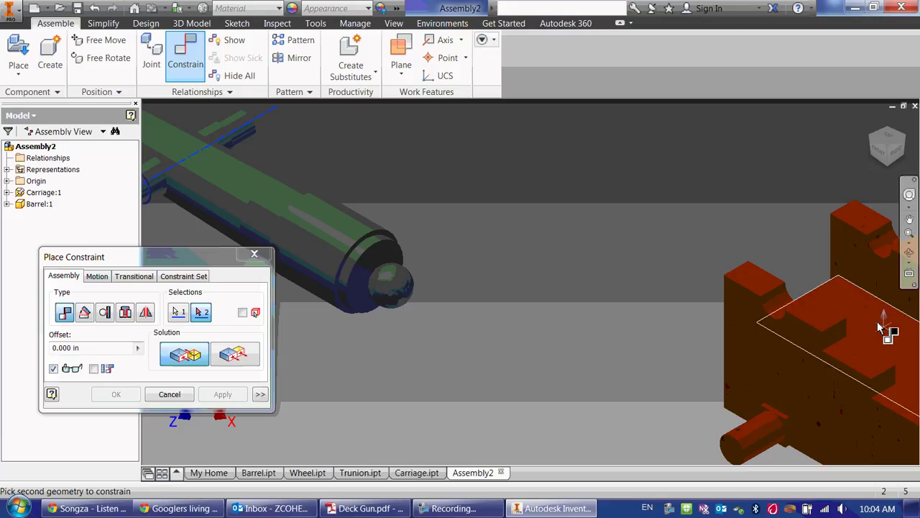
click(782, 308)
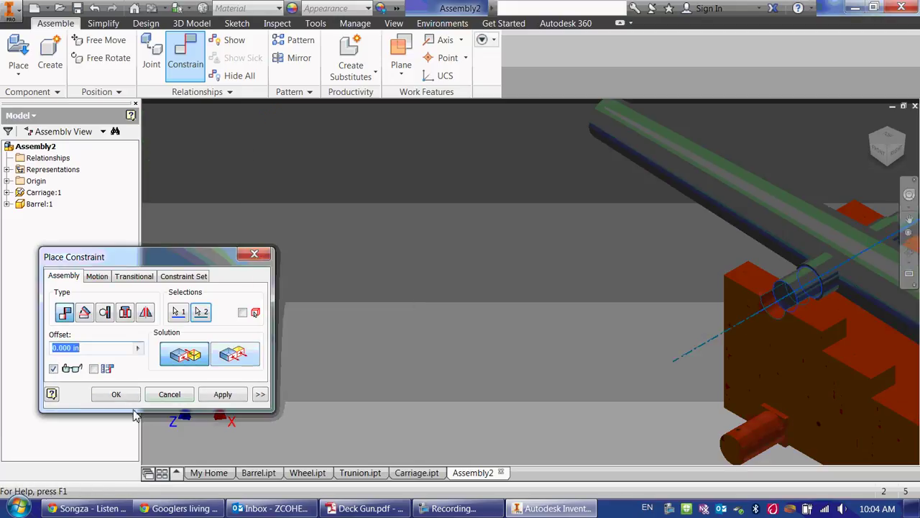
click(116, 394)
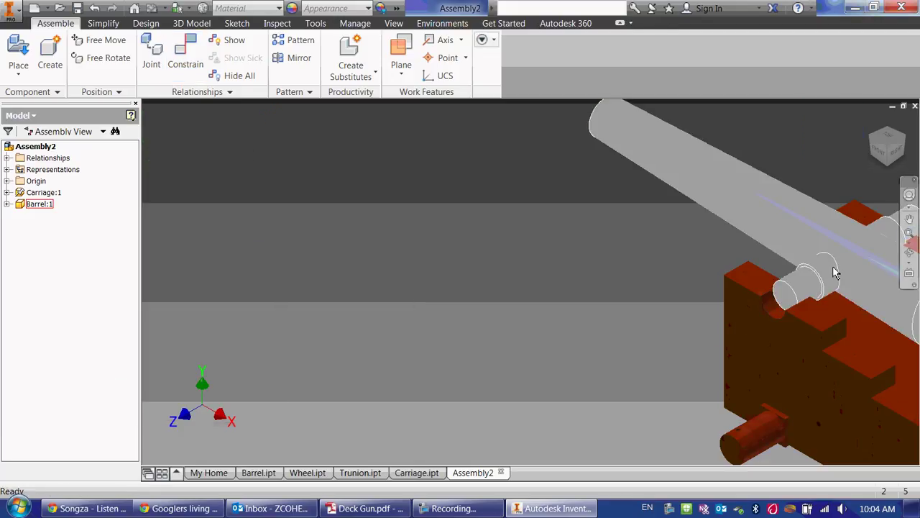
Swing the barrel about its side pins and examine how the pins sit in the carriage notches
drag(836, 266, 718, 166)
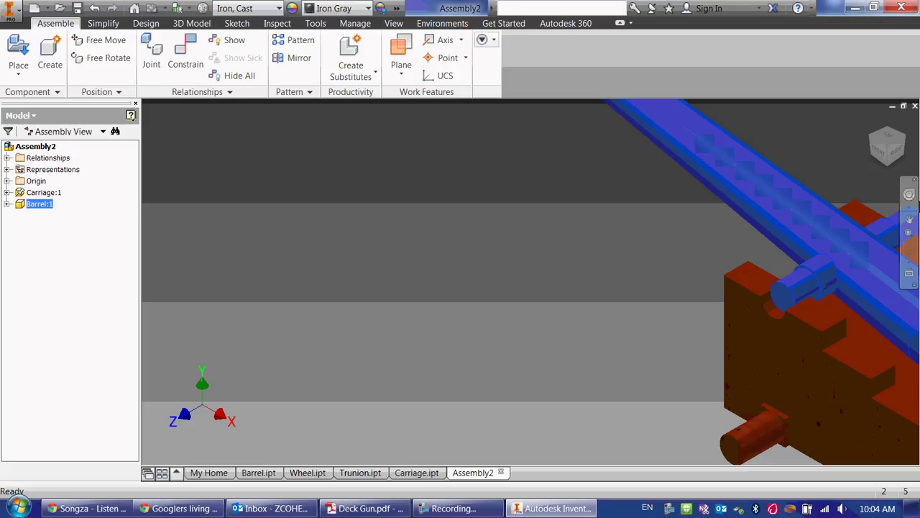
click(887, 145)
click(889, 157)
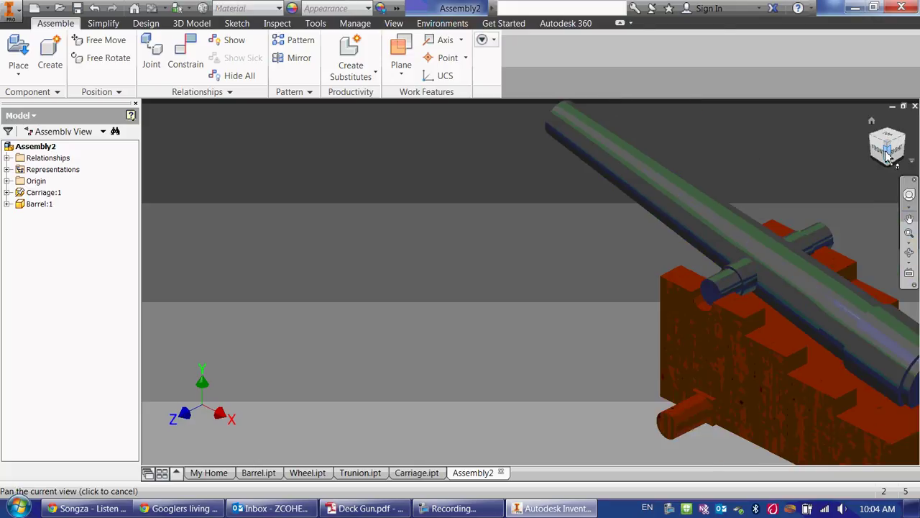
scroll(504, 247, up, 5)
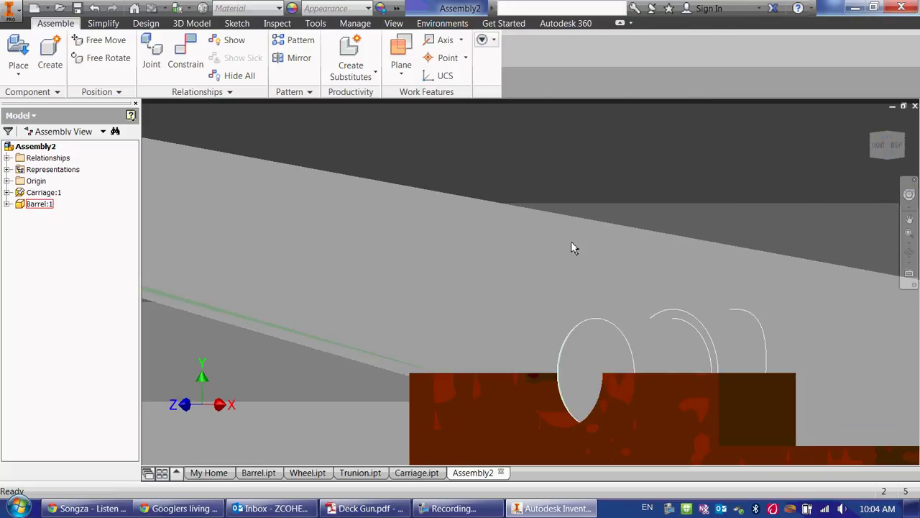
shift+middle_drag(571, 241, 453, 59)
scroll(551, 292, down, 6)
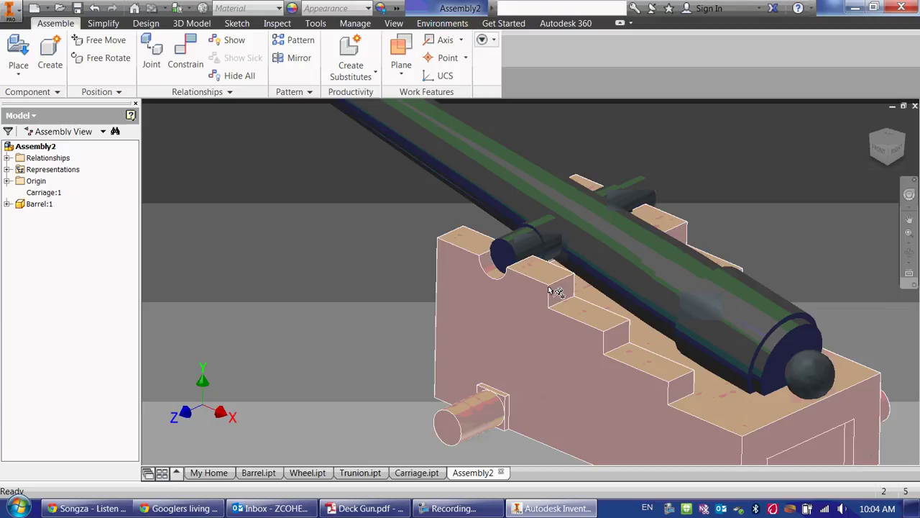
click(606, 216)
ctrl+click(554, 272)
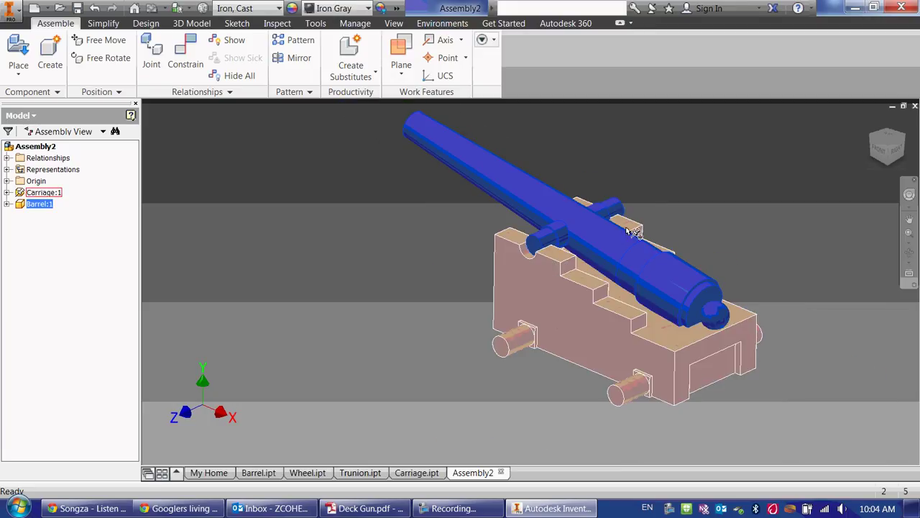
click(360, 229)
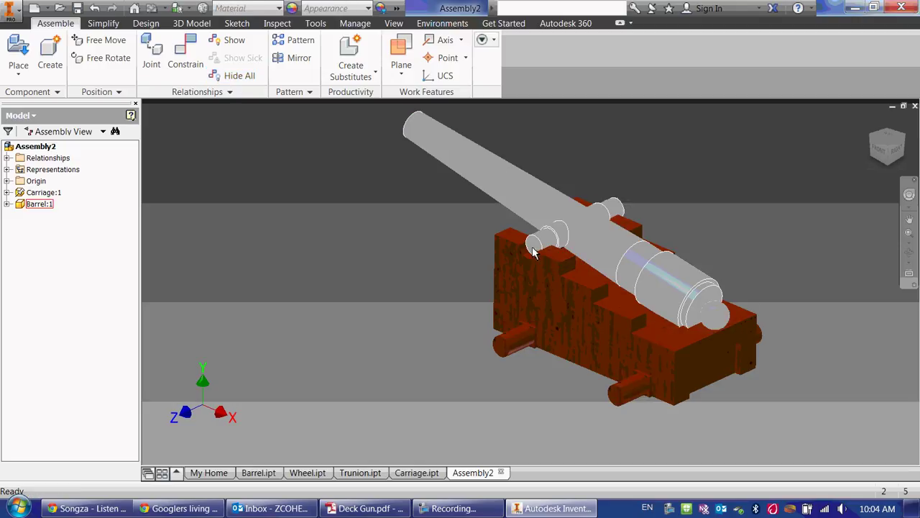
Constrain the end face of the barrel's side pin flush with the carriage's outer side face
click(185, 50)
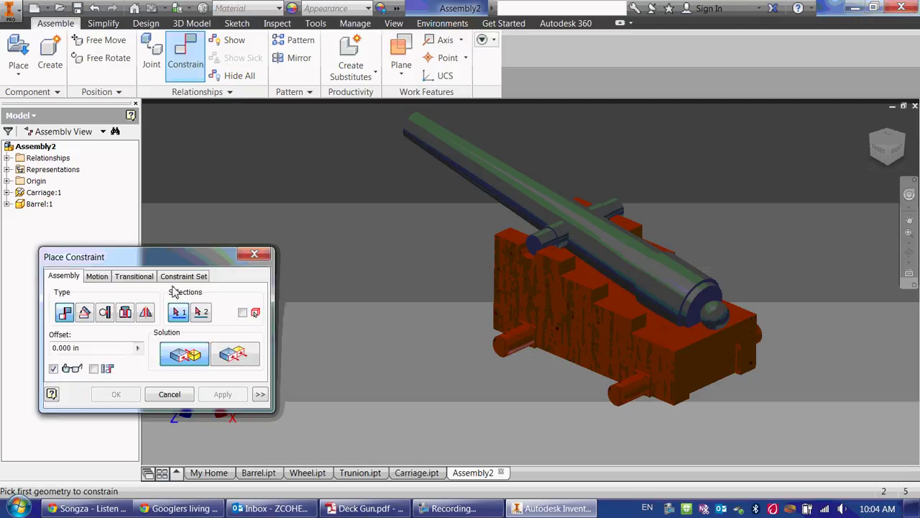
scroll(535, 264, up, 5)
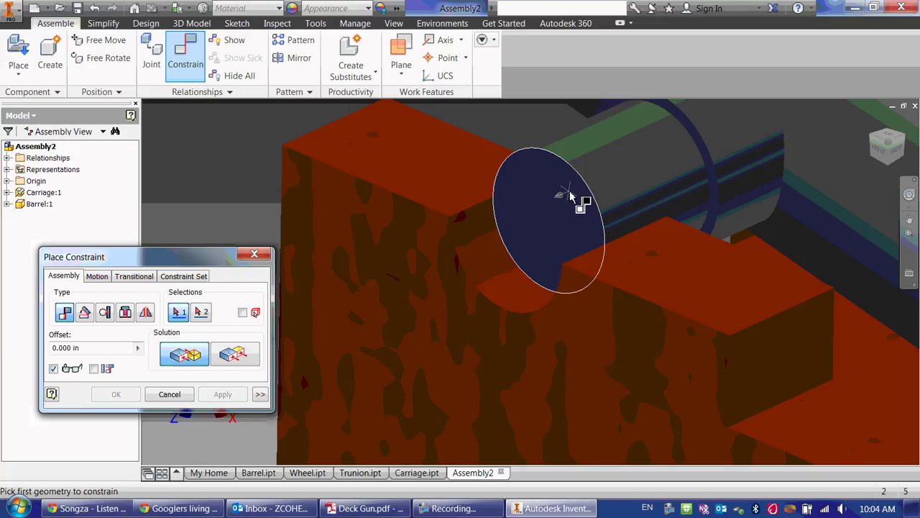
click(570, 207)
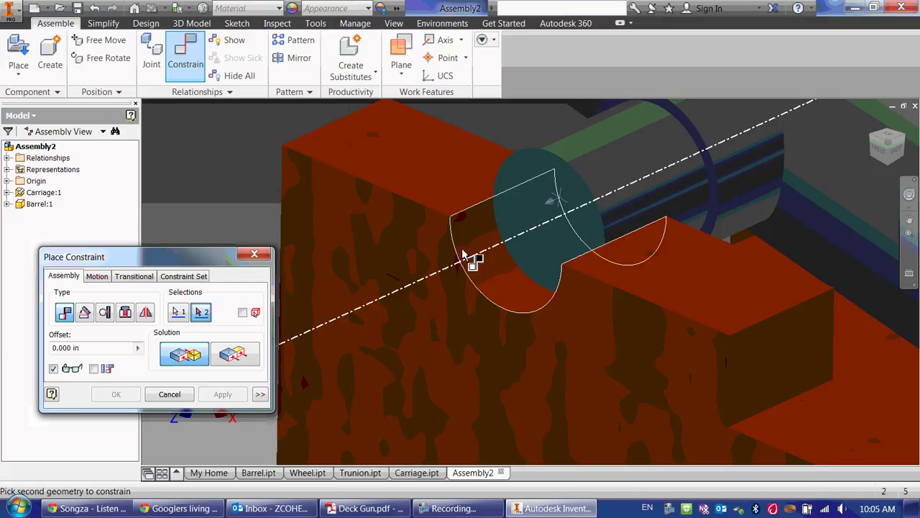
click(386, 275)
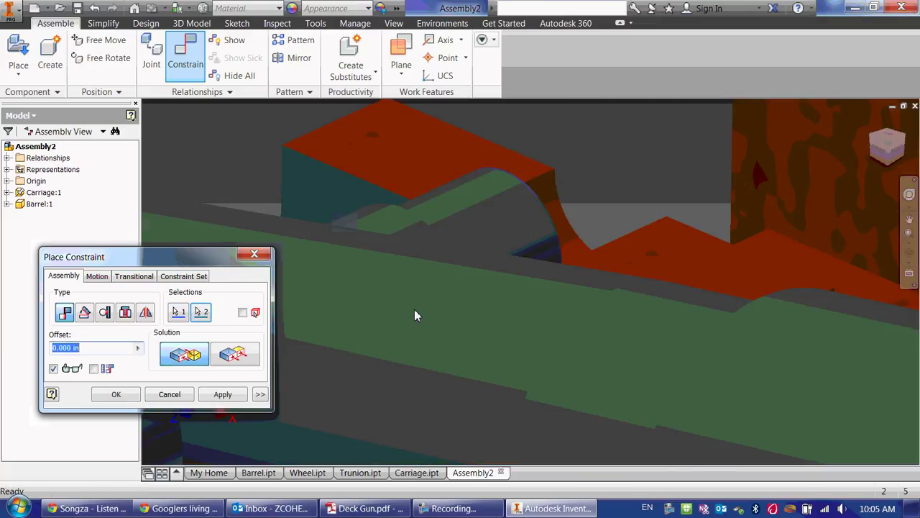
scroll(414, 310, down, 3)
middle_drag(357, 292, 432, 254)
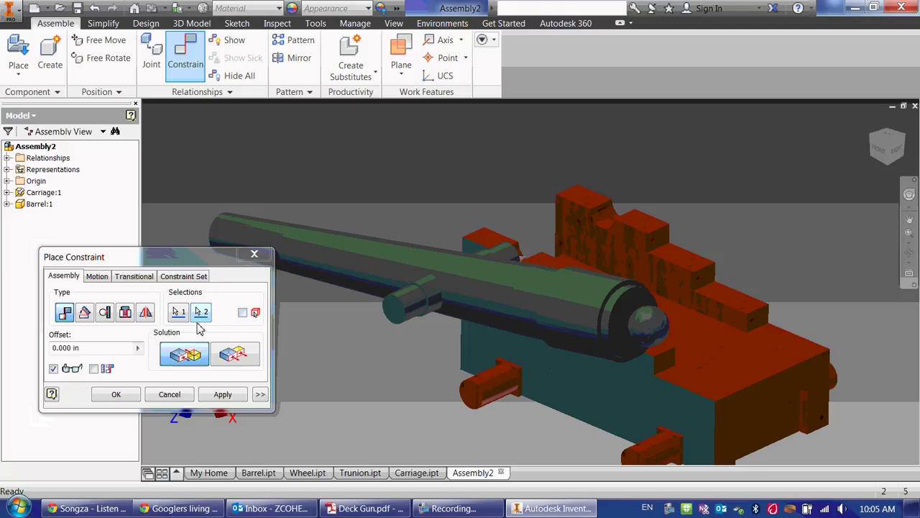
click(234, 356)
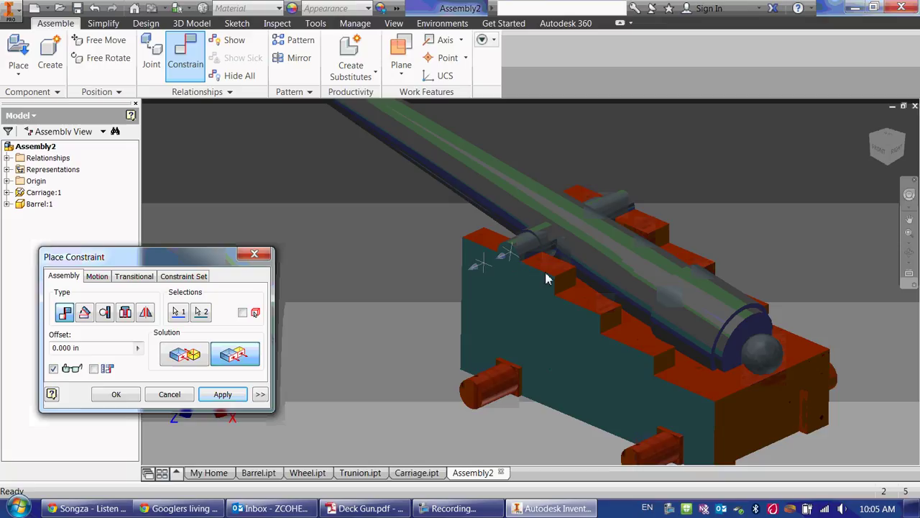
click(126, 394)
scroll(421, 215, down, 3)
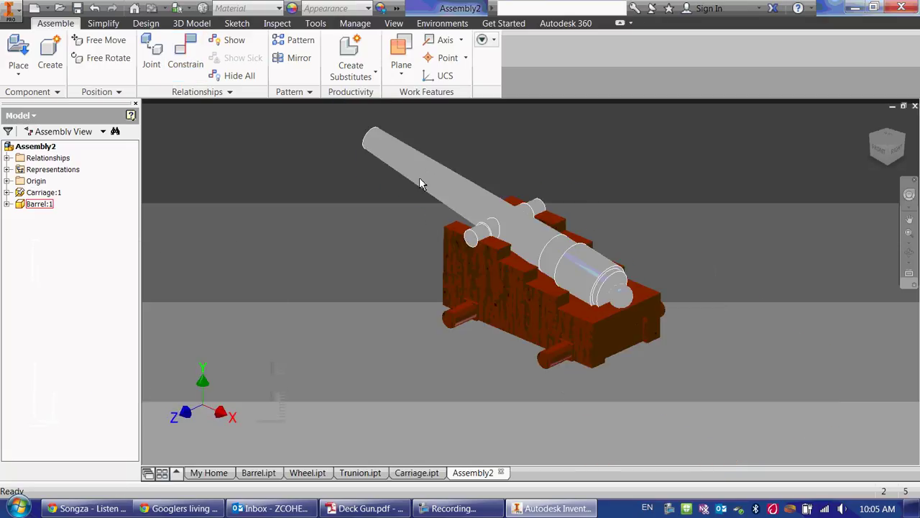
Swing the barrel about its side pins to lower the muzzle to a flatter angle
drag(421, 184, 437, 200)
click(355, 249)
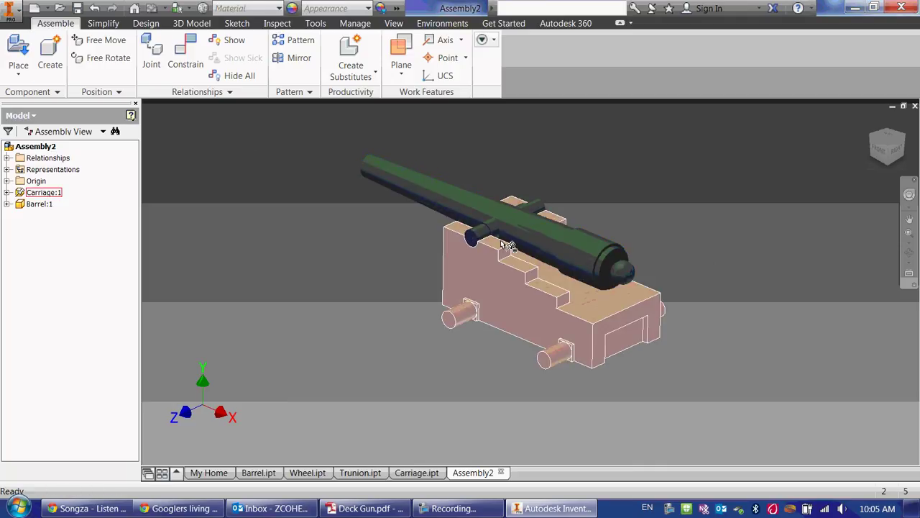
Place two Trunion.ipt parts in the assembly, in open space around the carriage
click(19, 54)
double_click(515, 75)
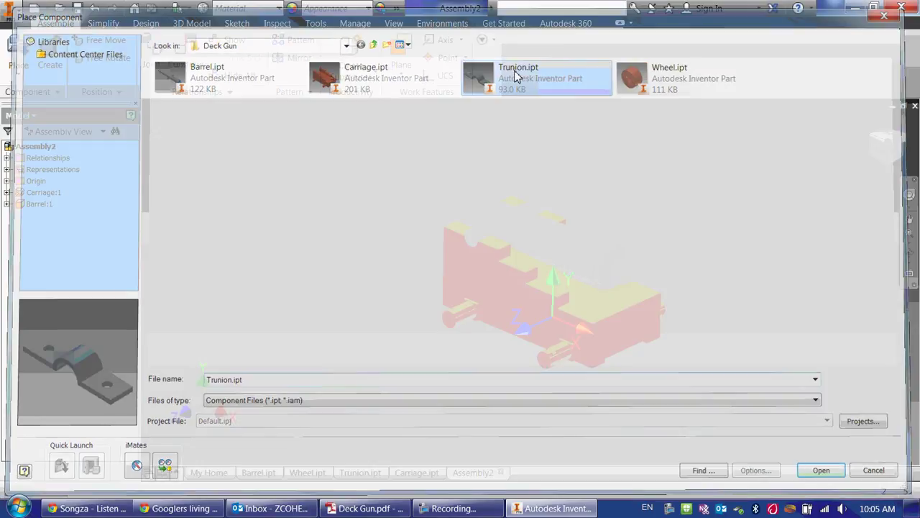
click(294, 239)
click(463, 143)
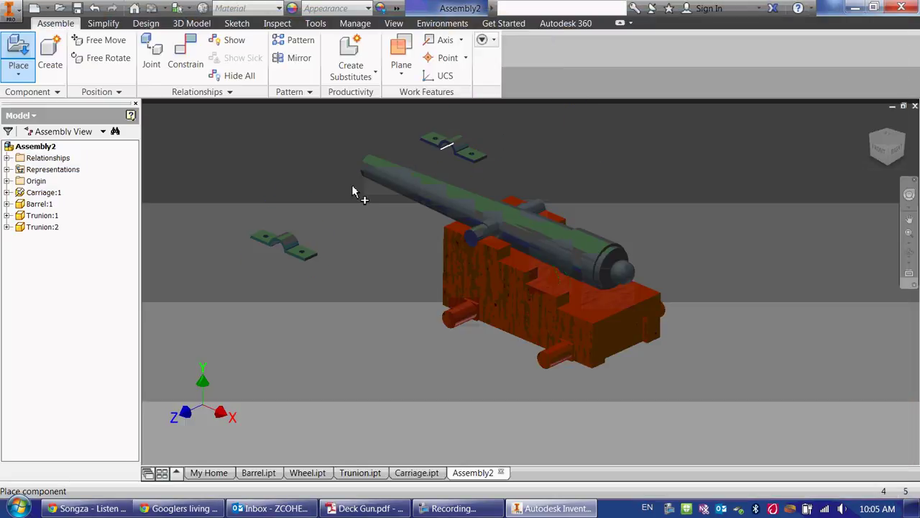
right_click(285, 156)
click(327, 151)
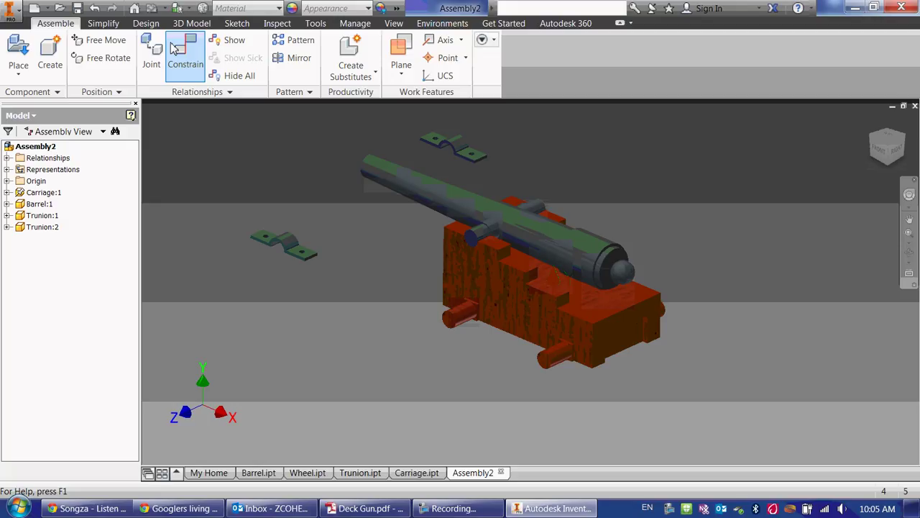
Mate the arch axis of the first trunion to the axis of the barrel's near side pin
scroll(316, 259, up, 3)
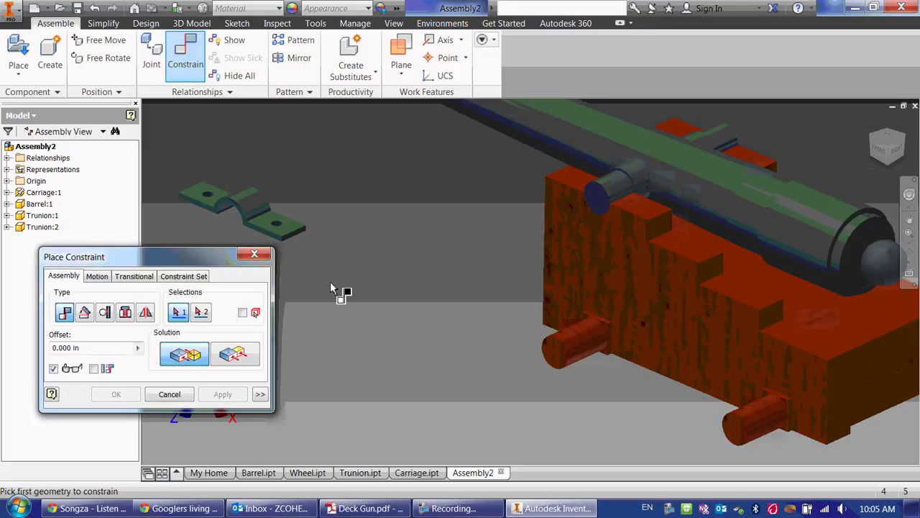
click(596, 221)
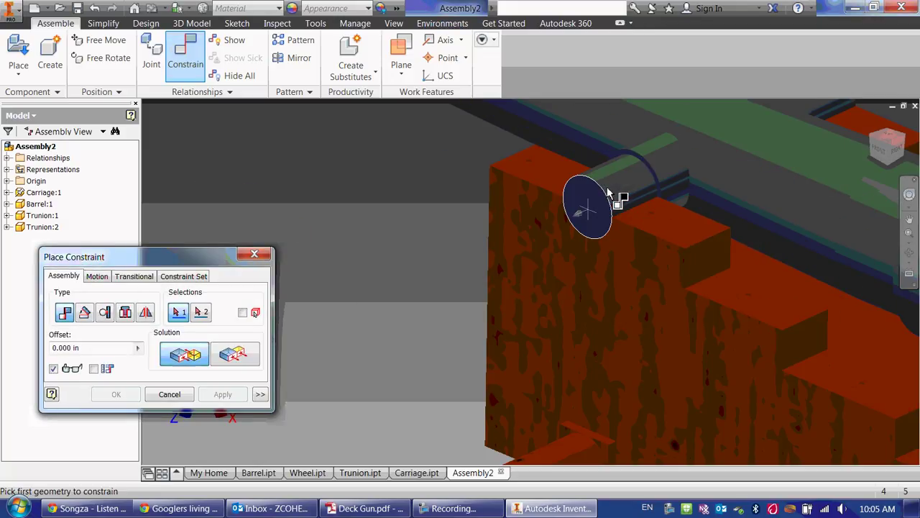
scroll(608, 193, up, 2)
scroll(479, 255, down, 5)
middle_drag(382, 243, 540, 256)
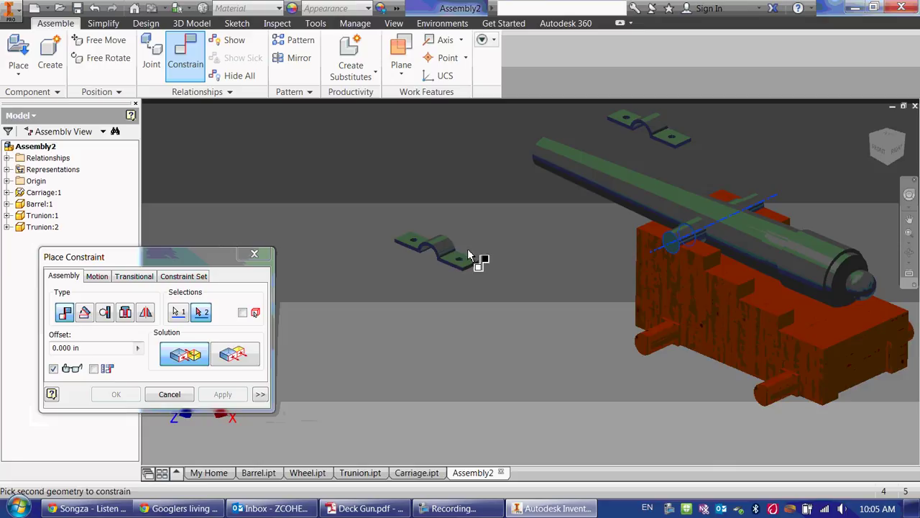
shift+middle_drag(468, 255, 452, 229)
click(436, 222)
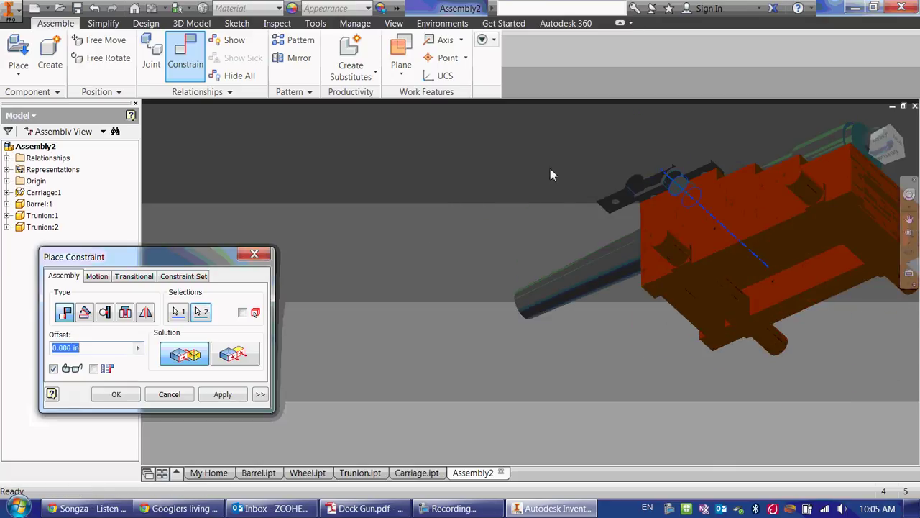
shift+middle_drag(635, 139, 649, 153)
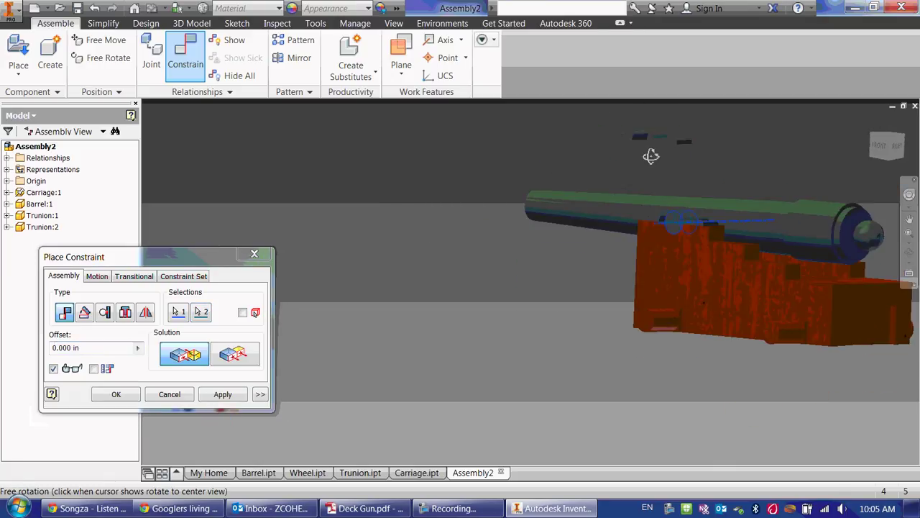
click(223, 395)
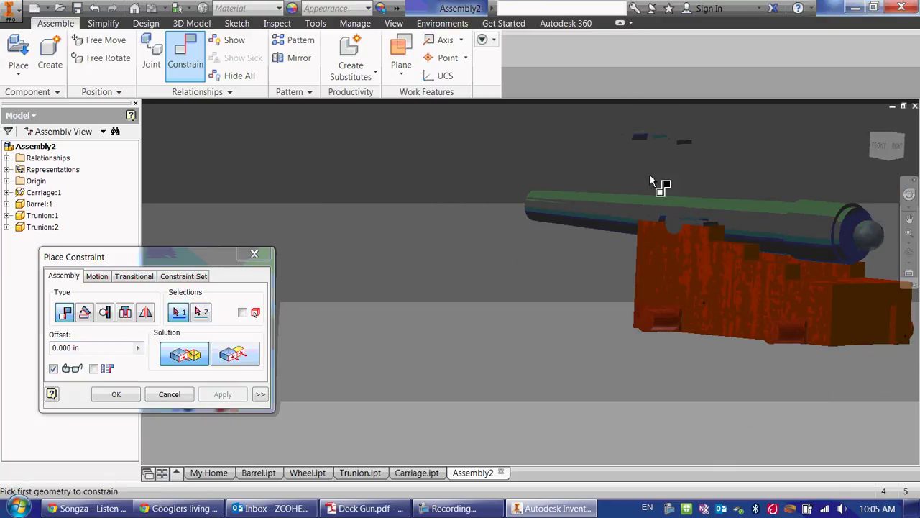
Mate the arch axis of the second trunion to the axis of the barrel's far side pin and finish constraining
click(644, 134)
shift+middle_drag(741, 153, 719, 202)
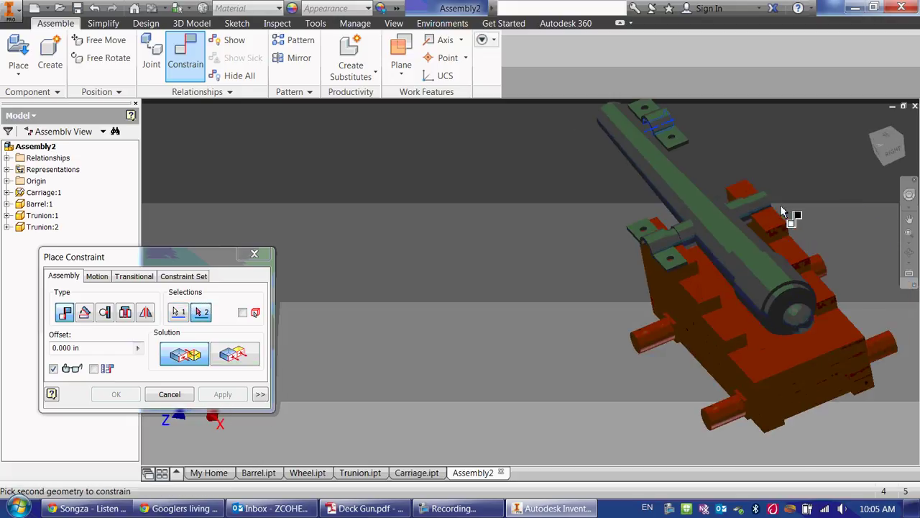
click(765, 202)
click(212, 395)
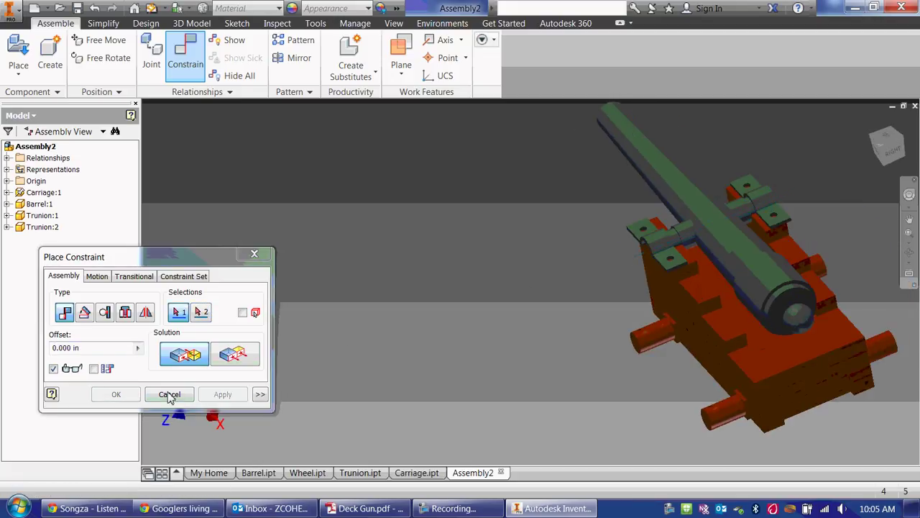
click(252, 256)
Rotate the near trunion about the barrel's side pin so its flanges are angled away from the carriage's top face
scroll(683, 285, down, 4)
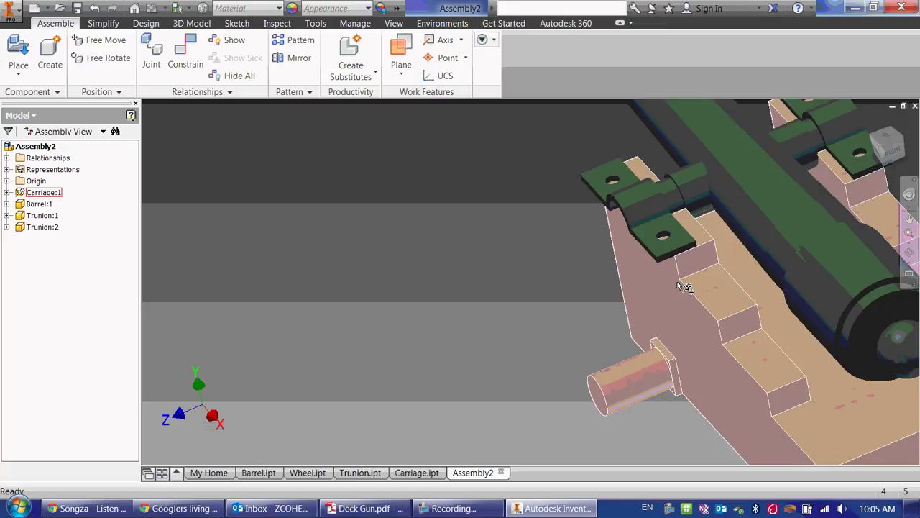
scroll(384, 259, up, 2)
shift+middle_drag(432, 255, 478, 249)
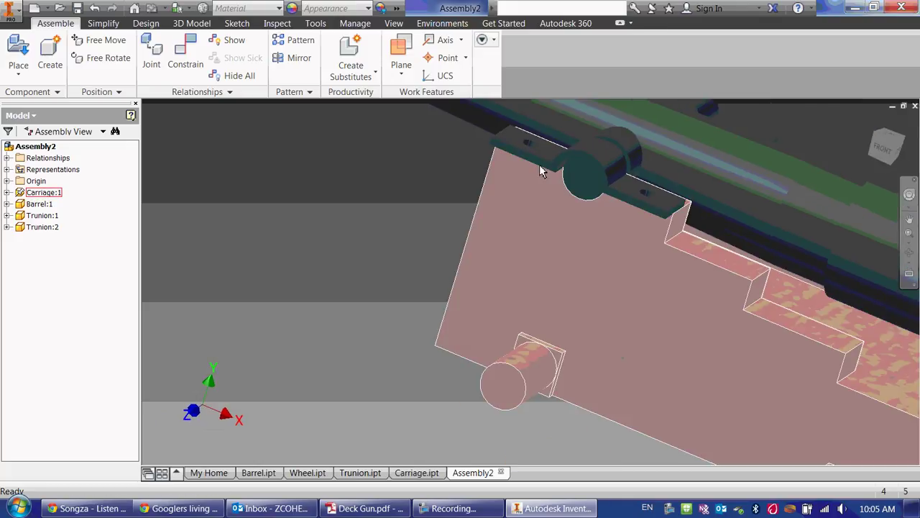
mouse_move(544, 149)
mouse_down()
mouse_move(560, 132)
mouse_move(542, 127)
mouse_move(578, 218)
mouse_move(550, 127)
mouse_move(556, 152)
mouse_move(470, 206)
mouse_move(579, 141)
mouse_move(528, 175)
mouse_move(551, 140)
mouse_move(541, 139)
mouse_up()
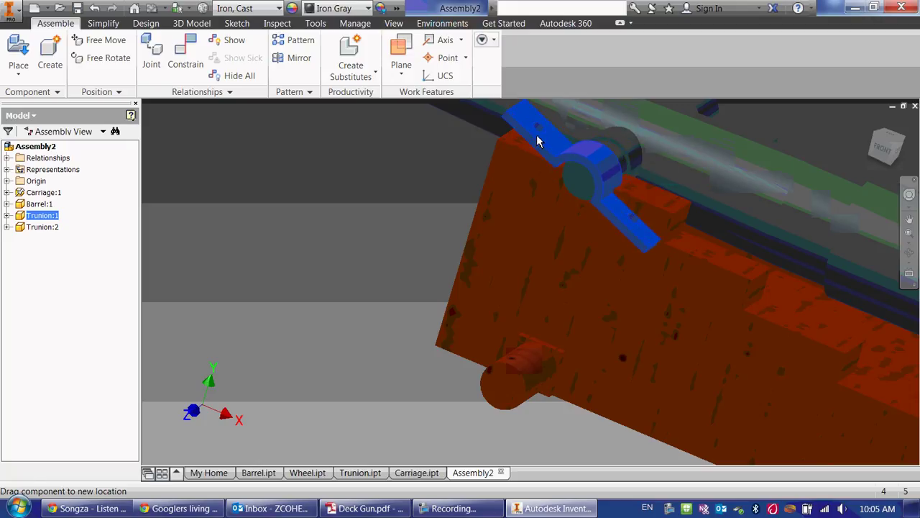
shift+middle_drag(680, 201, 620, 271)
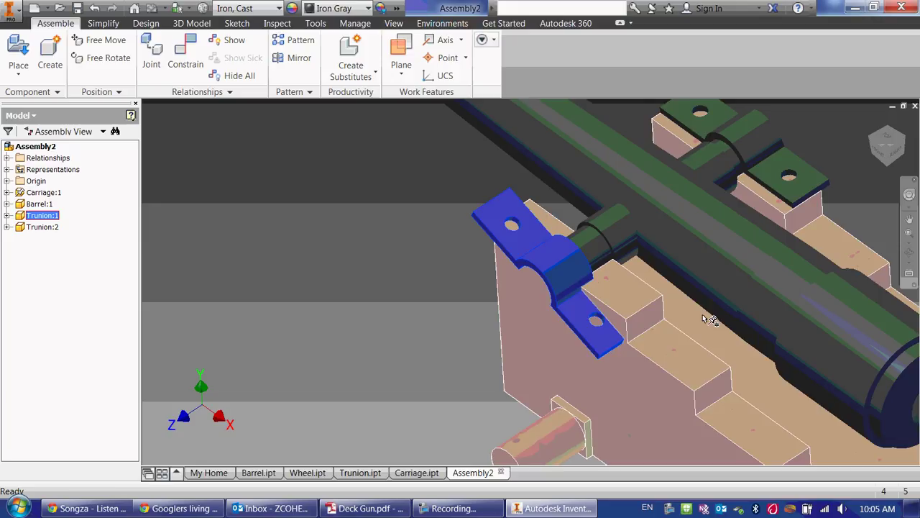
Mate the near trunion's lower outer flange edge to the top outer edge of the carriage's side wall
key(c)
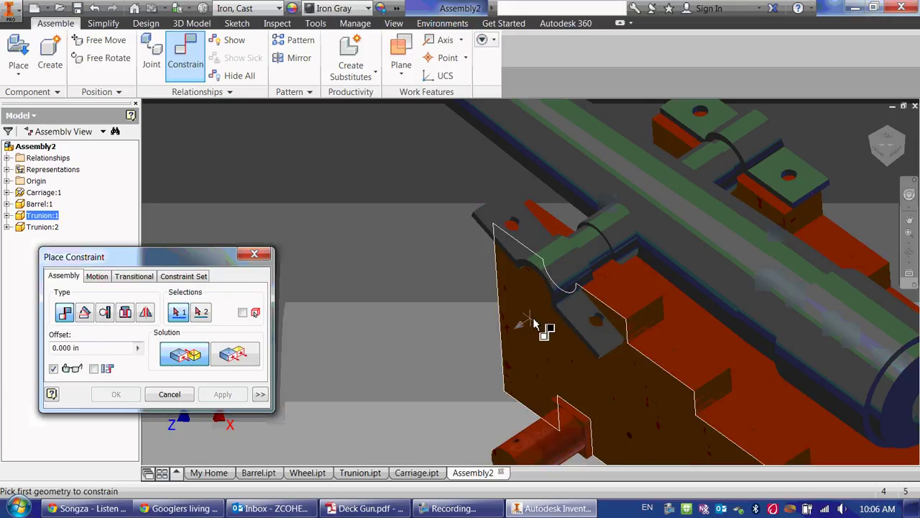
click(604, 303)
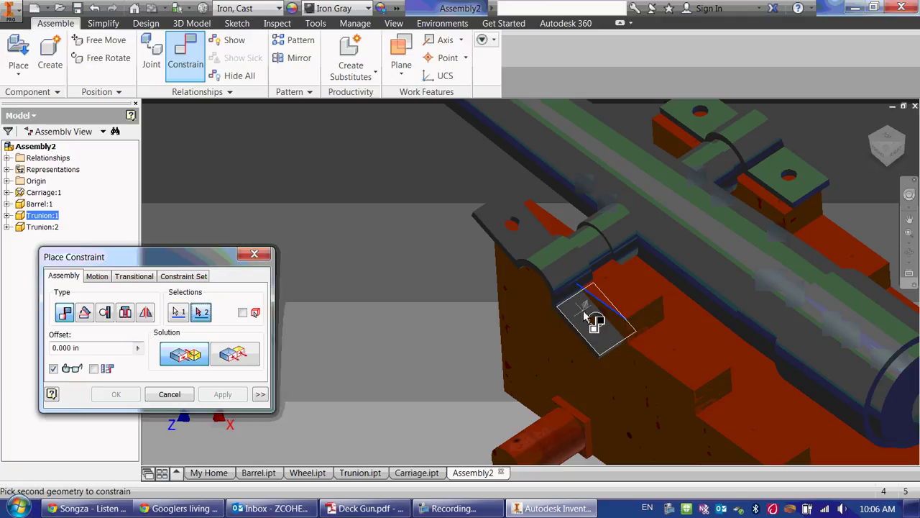
shift+middle_drag(583, 335, 602, 281)
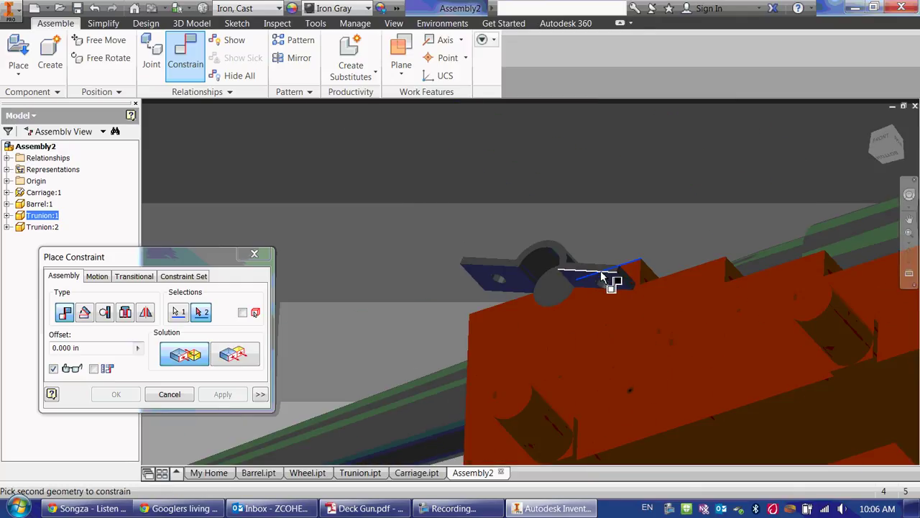
click(604, 277)
click(139, 401)
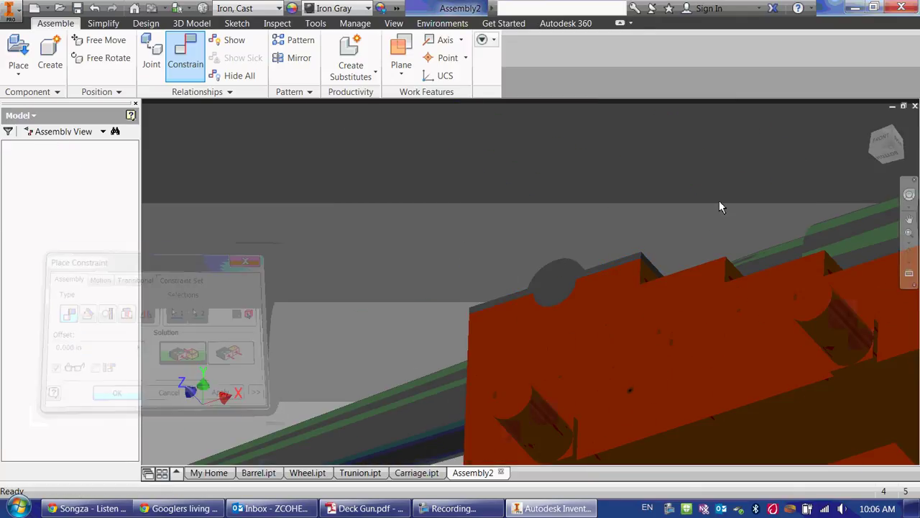
Examine the near trunion's seating on the carriage and test whether it can still be moved
shift+middle_drag(719, 202, 584, 302)
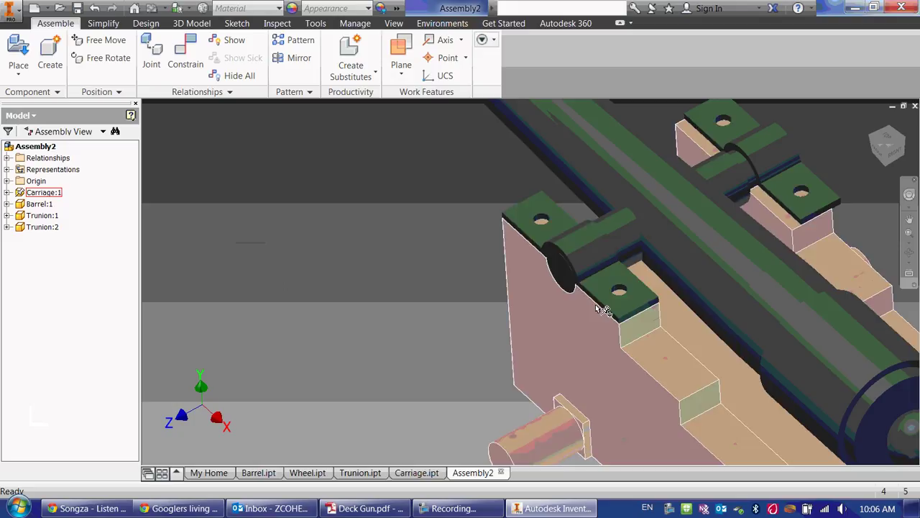
click(602, 282)
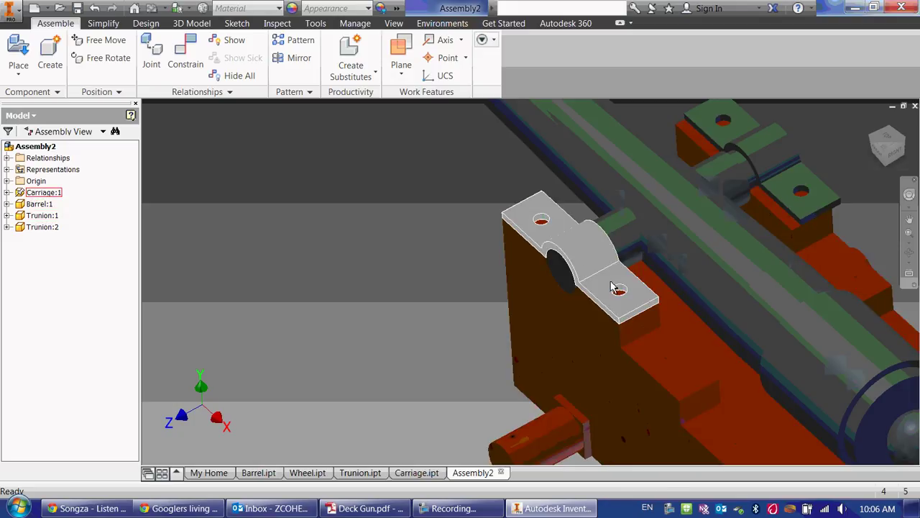
click(575, 245)
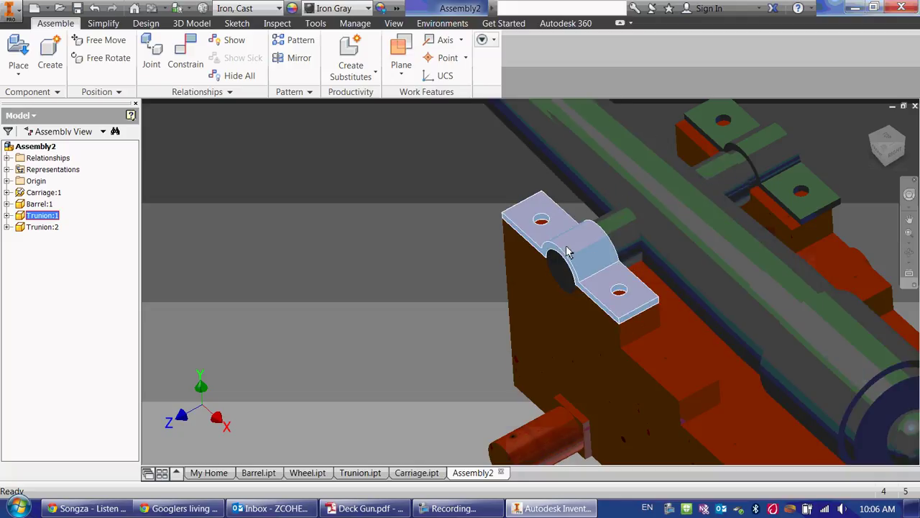
drag(538, 221, 544, 213)
click(406, 173)
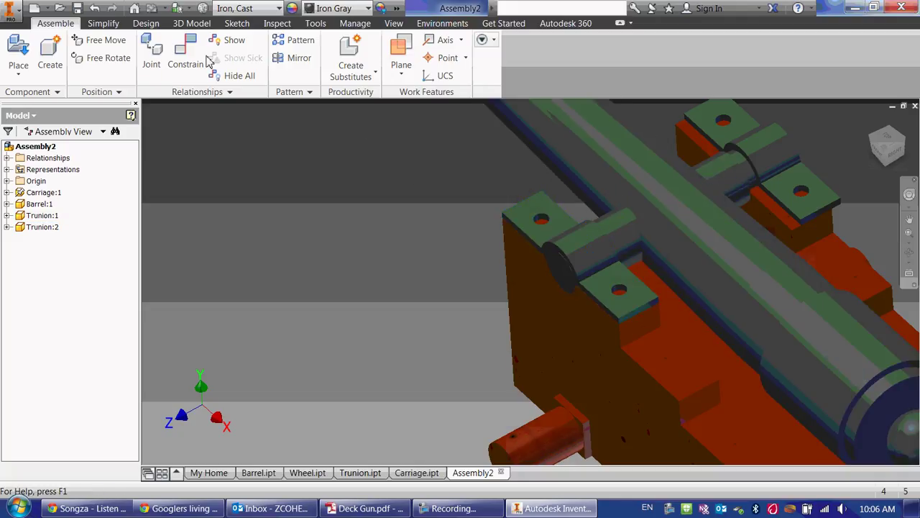
Mate the far trunion's lower flange edge to the matching top edge of the carriage's far side wall
click(185, 54)
click(775, 202)
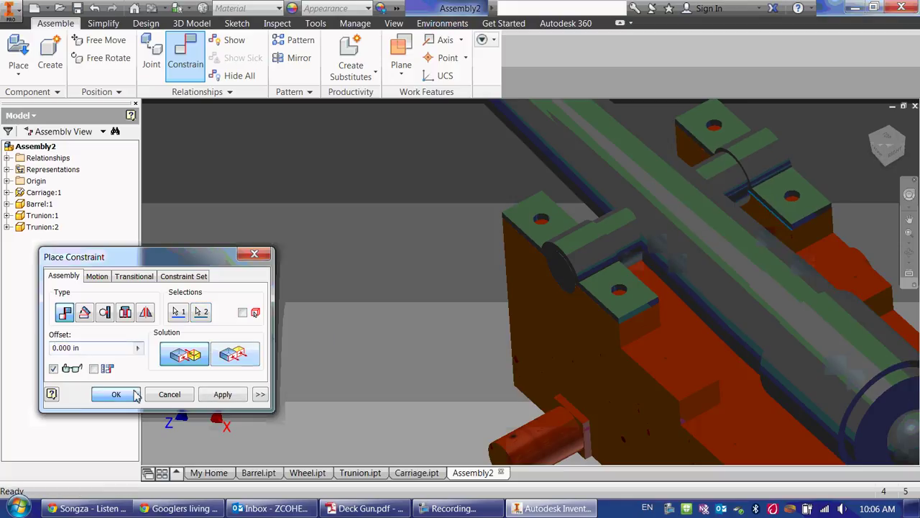
click(116, 394)
click(733, 144)
click(370, 238)
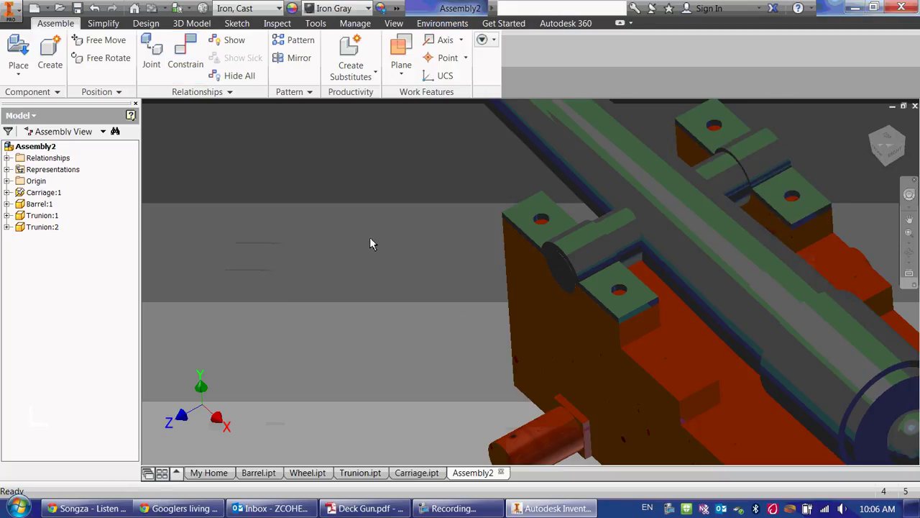
Place four Wheel.ipt parts in the assembly, in open space beside the carriage
scroll(369, 238, up, 3)
shift+middle_drag(392, 254, 440, 245)
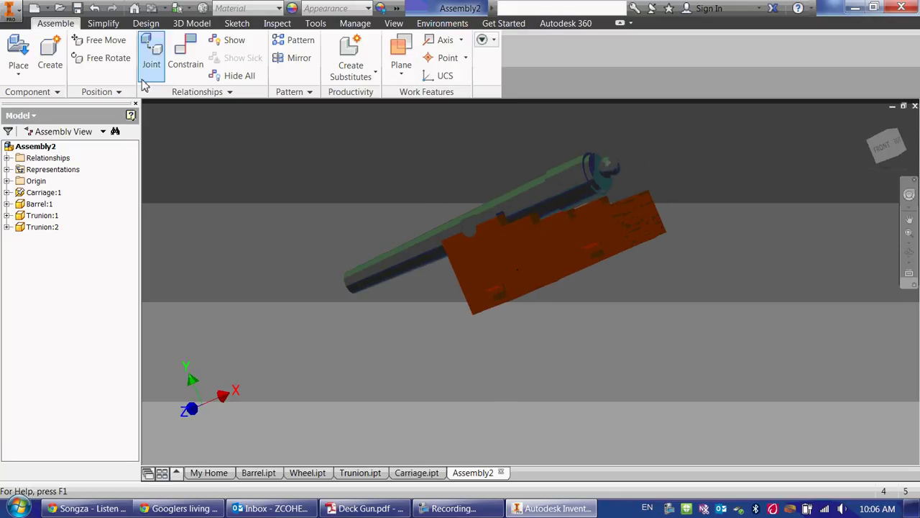
click(17, 63)
click(521, 67)
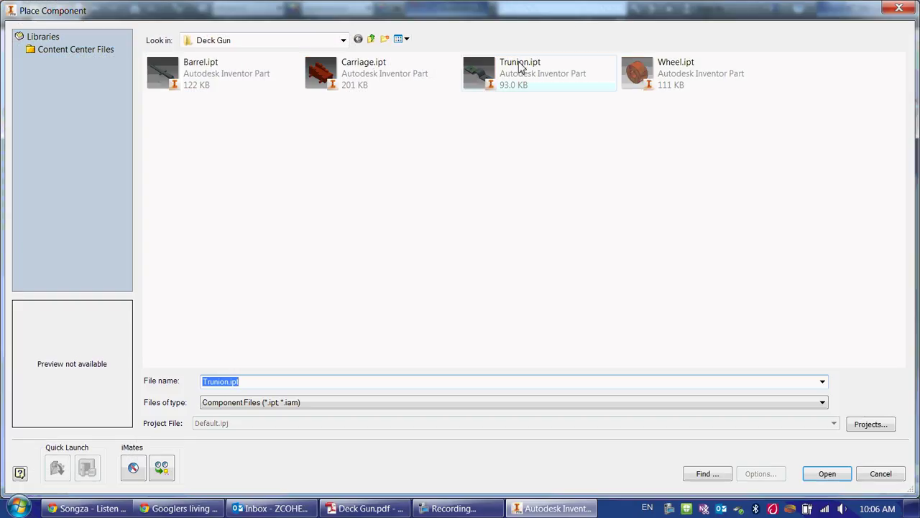
double_click(637, 70)
click(700, 307)
click(768, 279)
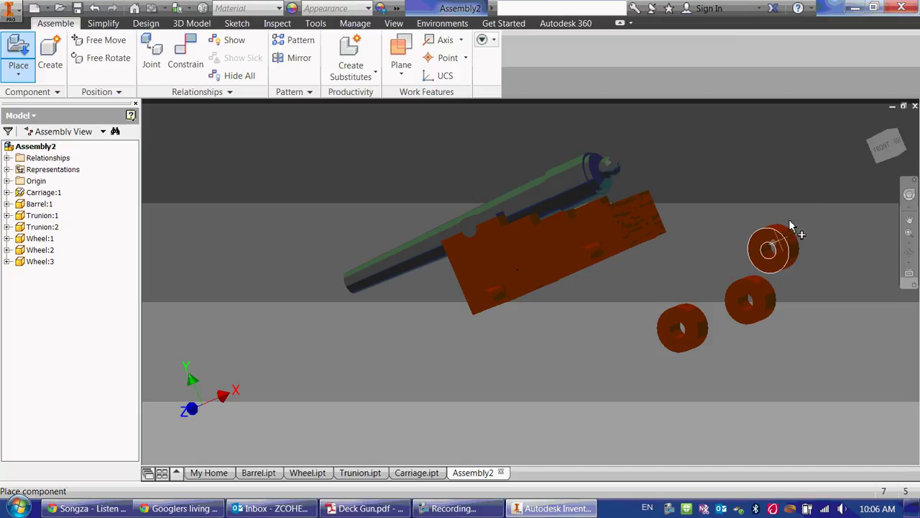
click(820, 185)
right_click(793, 293)
click(838, 288)
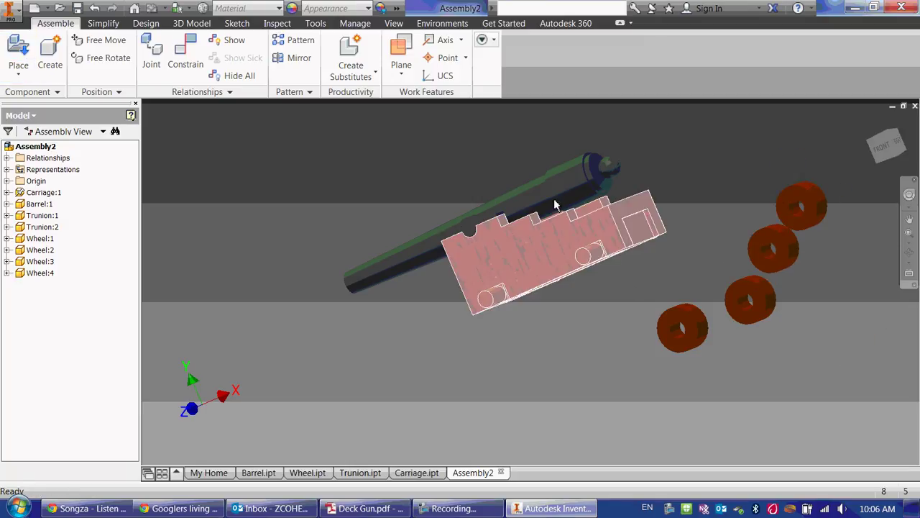
Insert-constrain the first wheel's hole onto the rear axle end on the near side of the carriage, with opposed alignment and 0.000 in offset
click(186, 58)
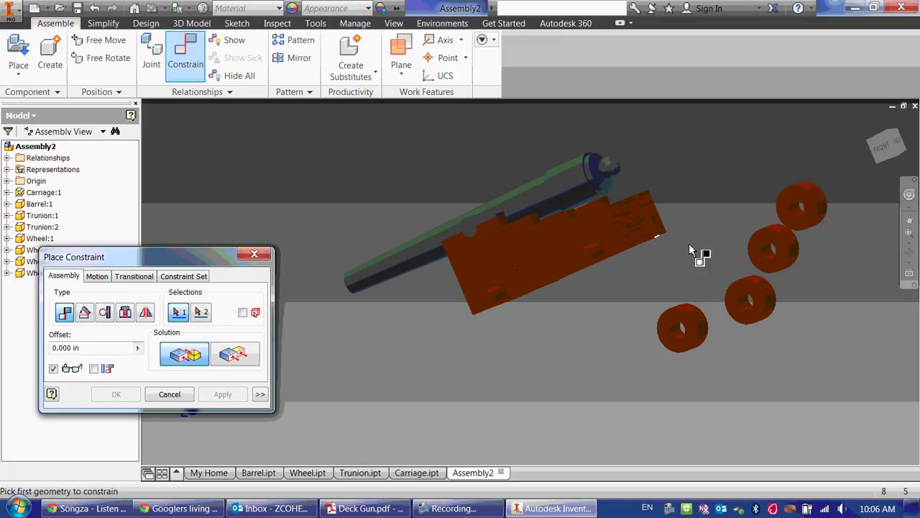
middle_drag(682, 273, 663, 285)
click(129, 314)
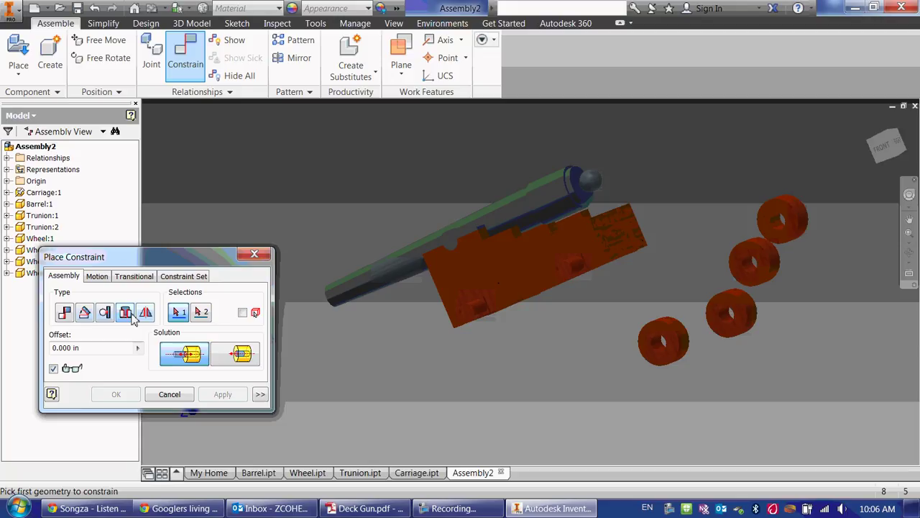
shift+middle_drag(674, 243, 655, 279)
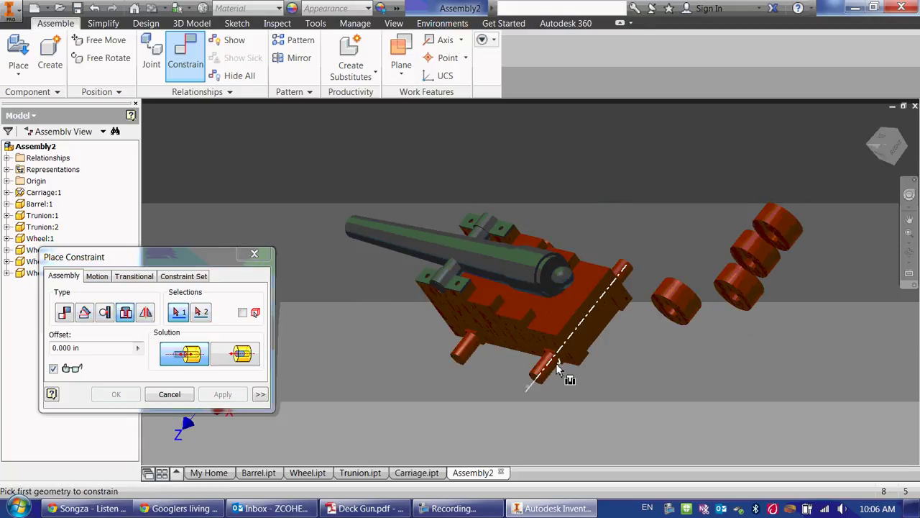
click(676, 311)
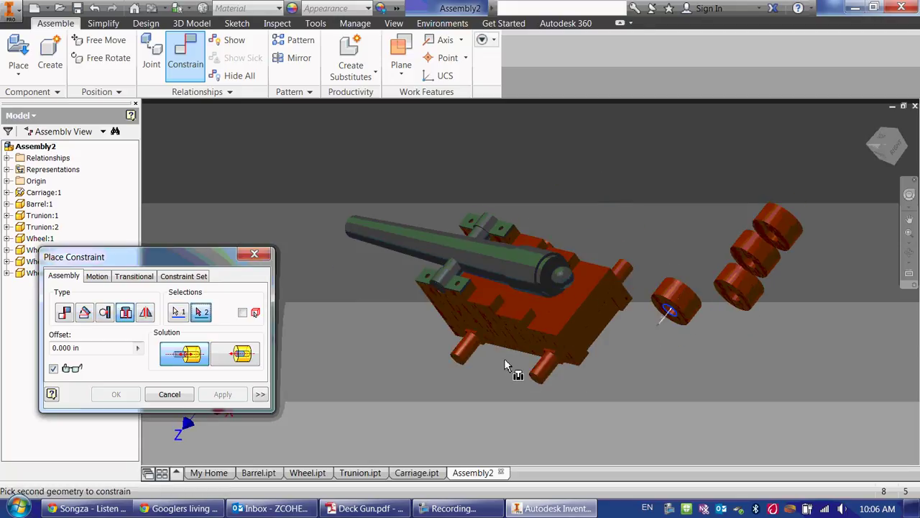
click(554, 361)
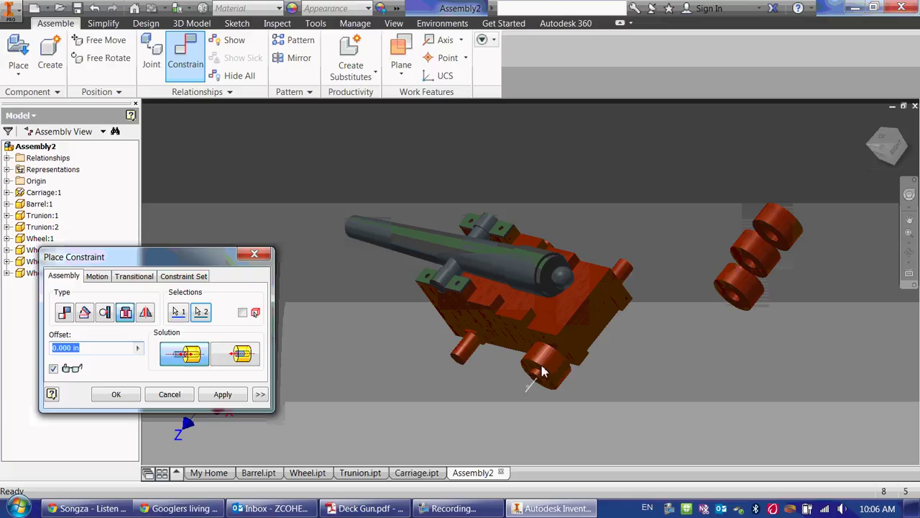
click(222, 395)
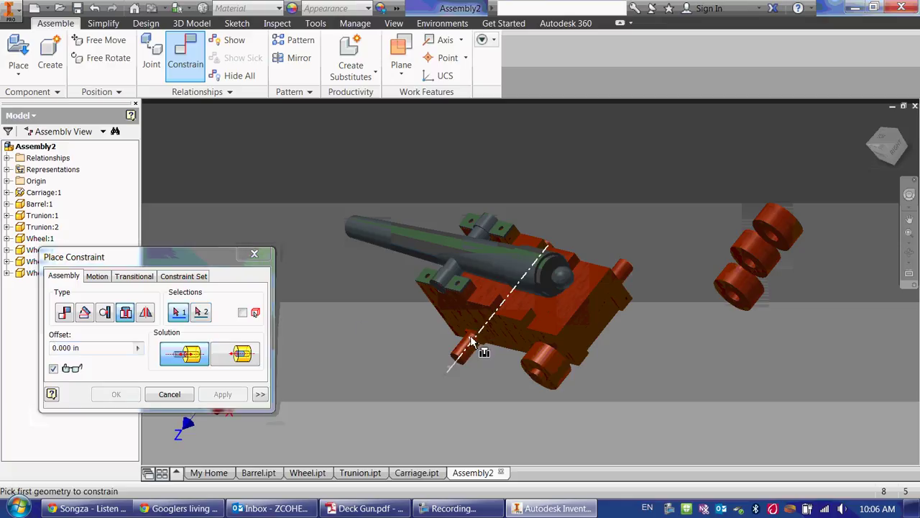
Insert-constrain a second wheel onto the front axle end on the near side of the carriage with 0.000 in offset
click(478, 340)
click(744, 304)
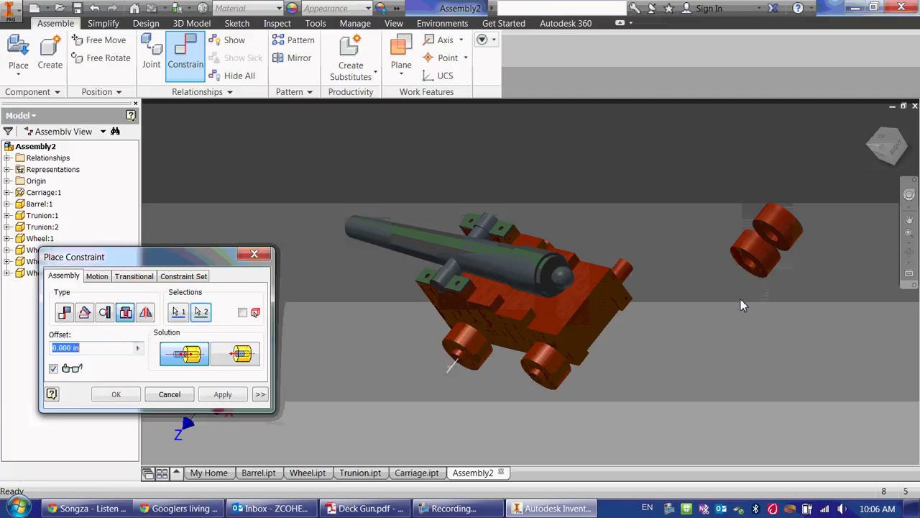
click(243, 399)
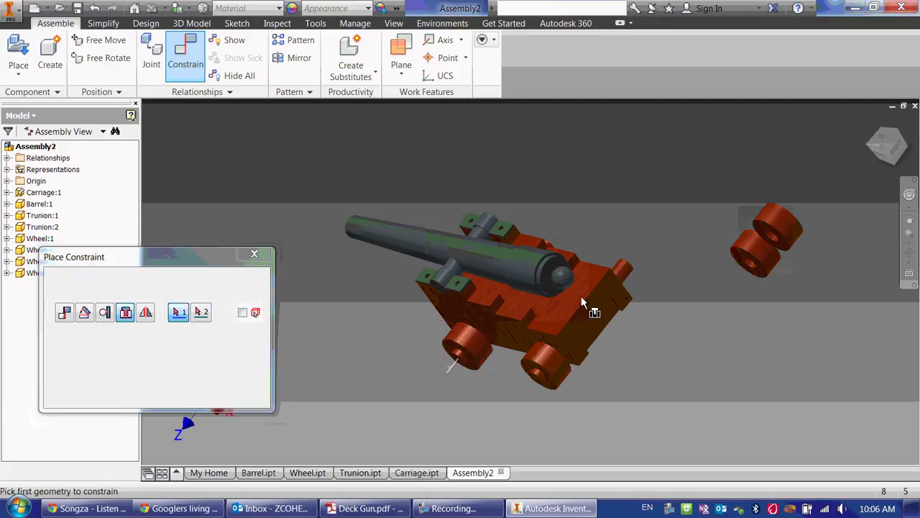
Insert-constrain a third wheel onto the rear axle end on the far side of the carriage with 0.000 in offset
click(750, 265)
click(617, 284)
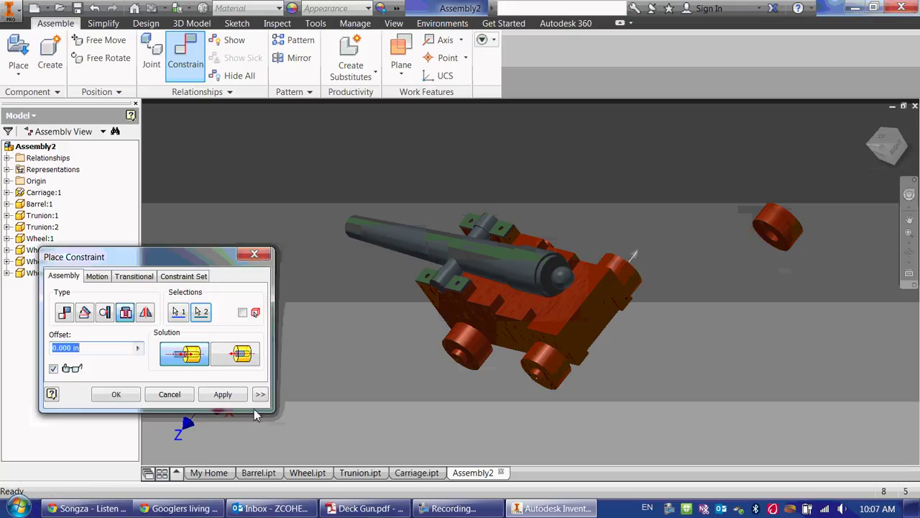
click(222, 394)
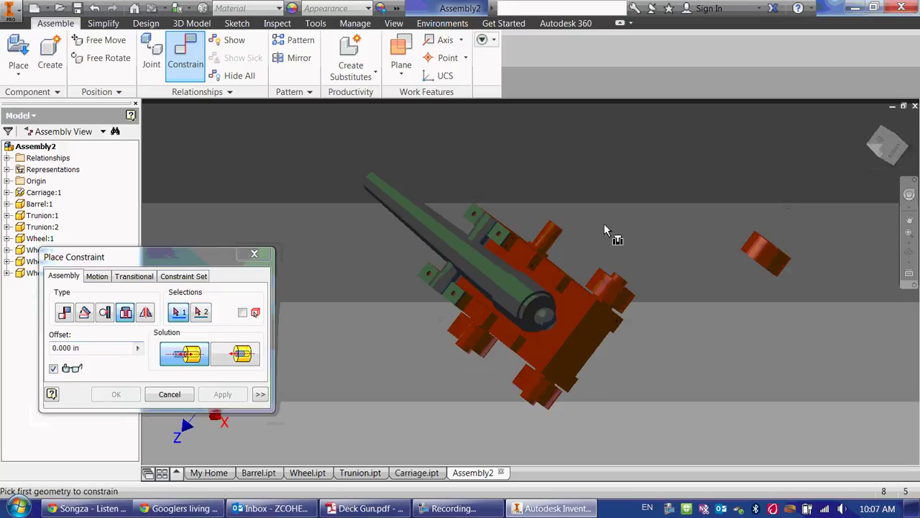
Insert-constrain the last loose wheel onto the front axle end on the far side of the carriage with 0.000 in offset, and finish constraining
click(544, 247)
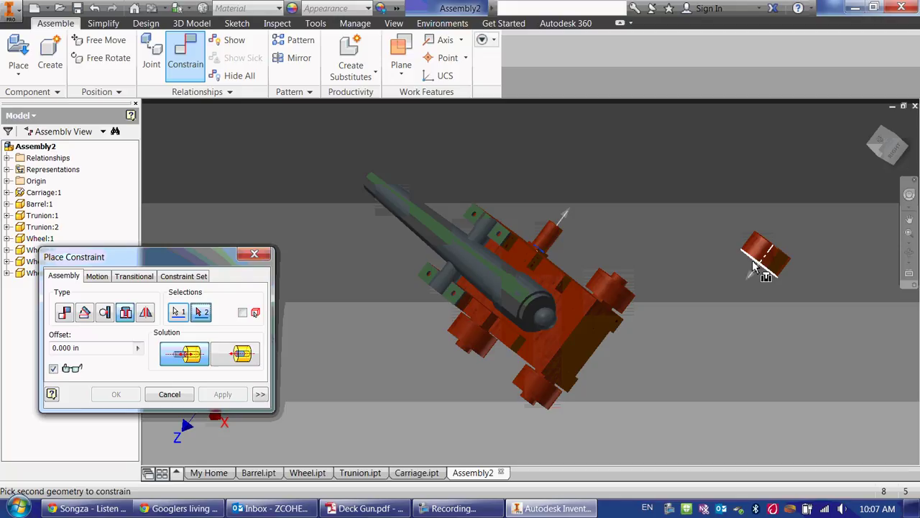
shift+middle_drag(752, 274, 780, 240)
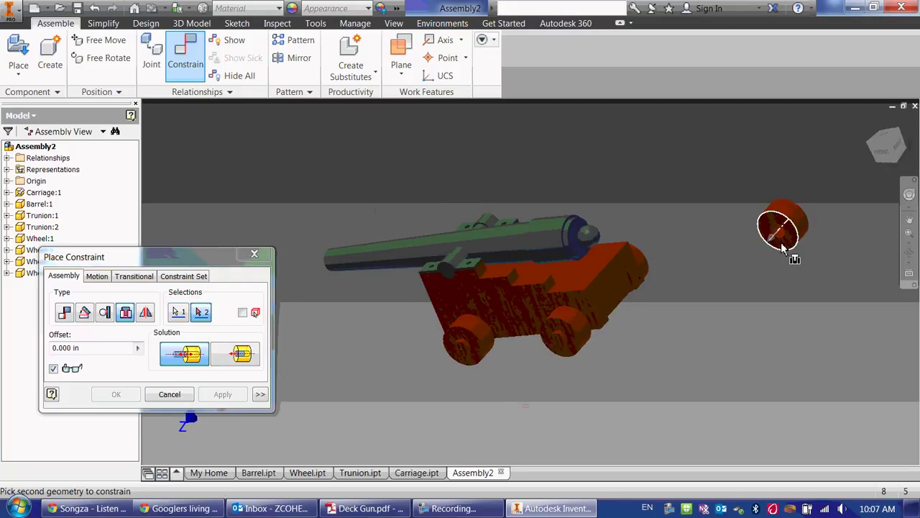
click(782, 238)
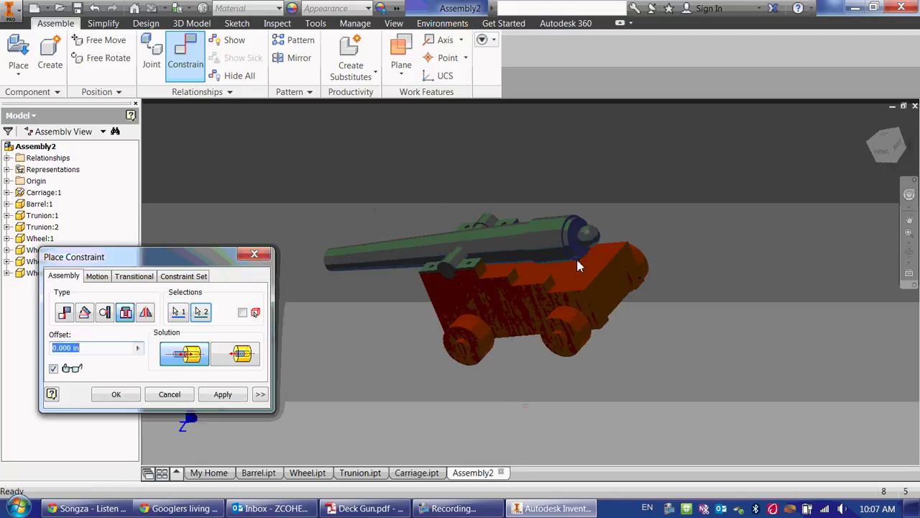
click(116, 394)
Inspect the assembled gun from several sides, including the home view, and swing the barrel to test its pivoting in the trunions
shift+middle_drag(390, 254, 647, 302)
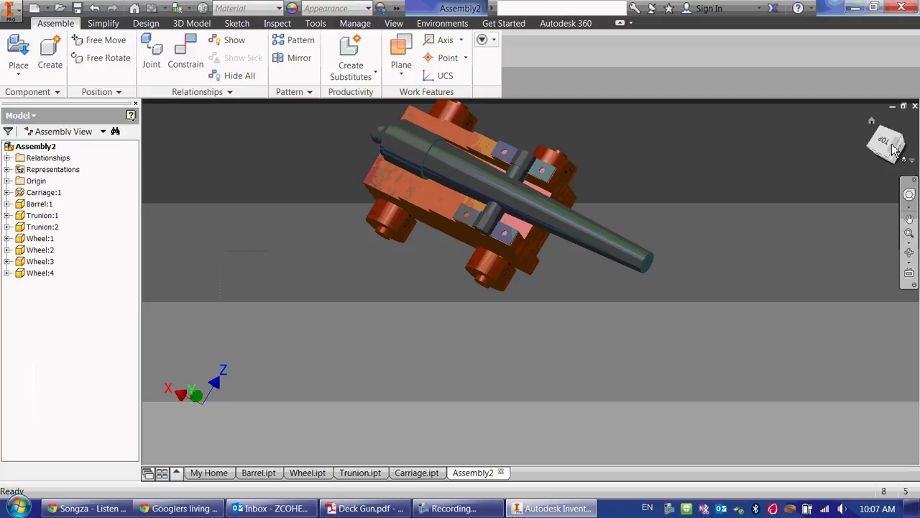
click(872, 120)
shift+middle_drag(540, 349, 631, 301)
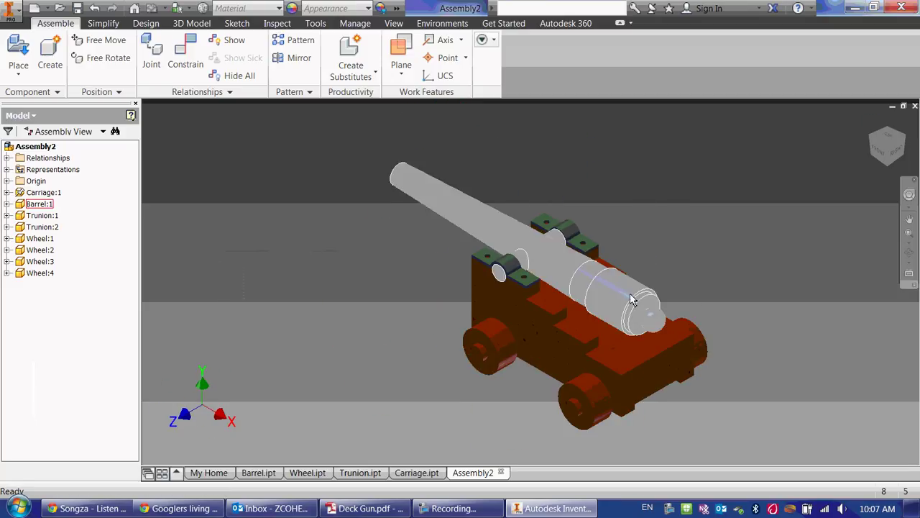
drag(603, 287, 402, 191)
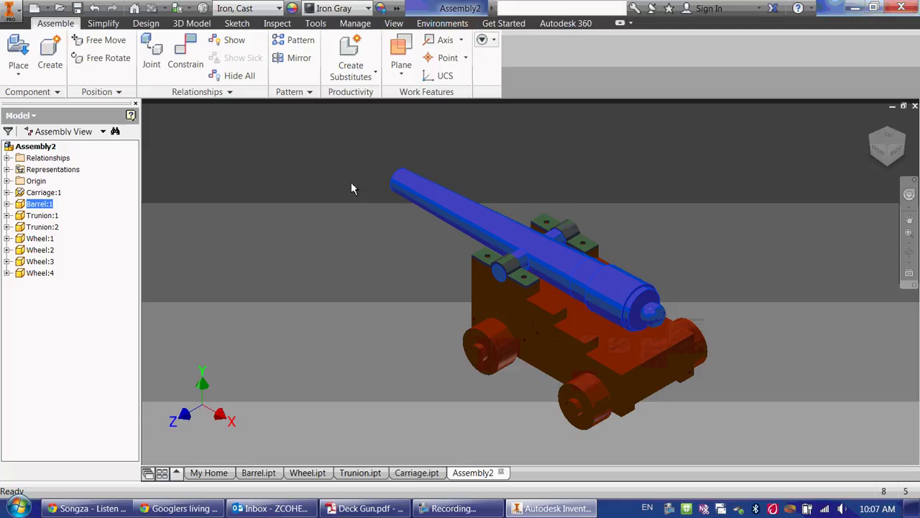
click(299, 230)
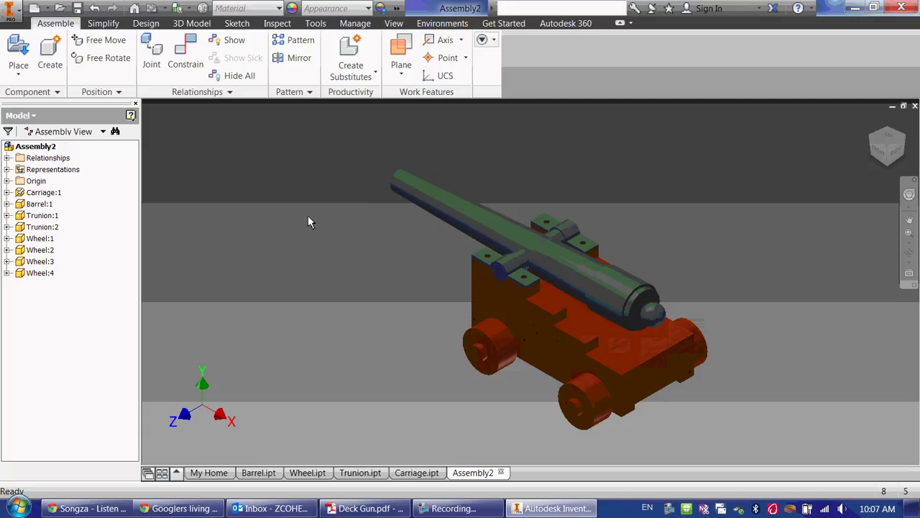
shift+middle_drag(308, 215, 357, 205)
scroll(358, 205, up, 3)
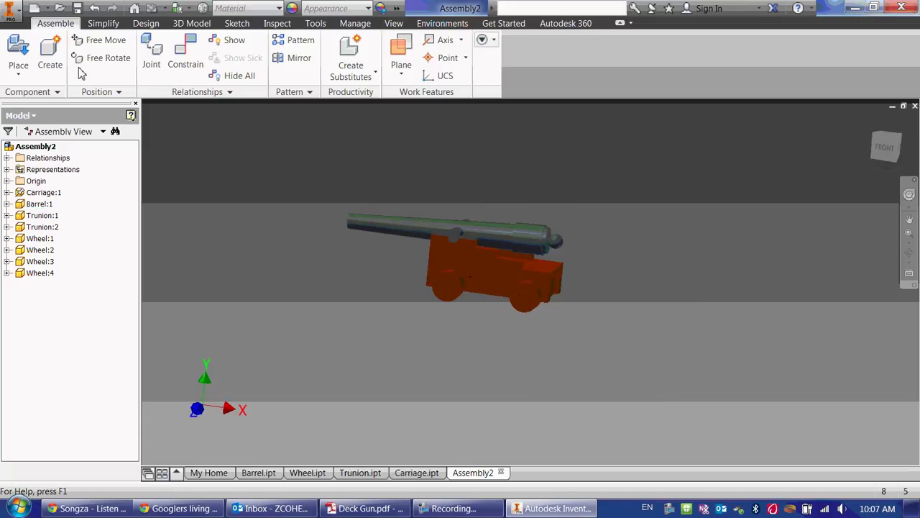
Review the physical iProperties of the whole assembly, including its mass, area, volume and center of gravity
right_click(42, 149)
click(79, 258)
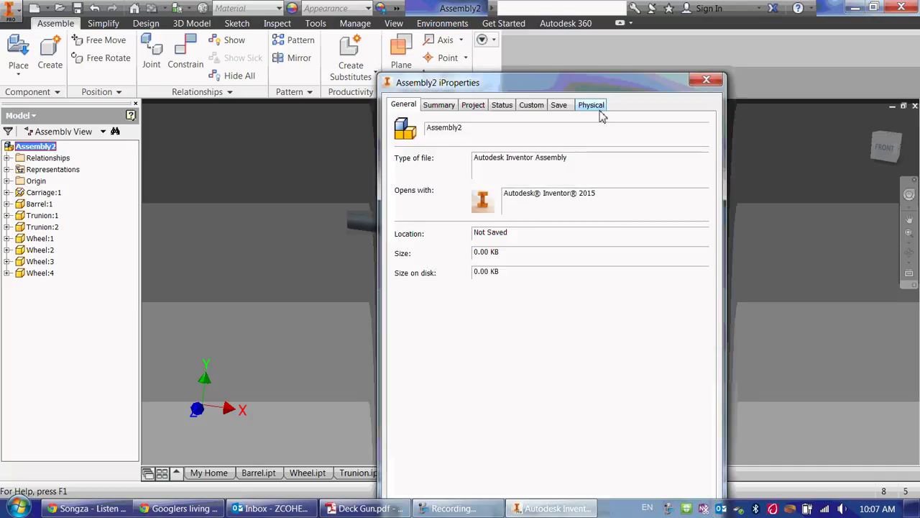
click(593, 106)
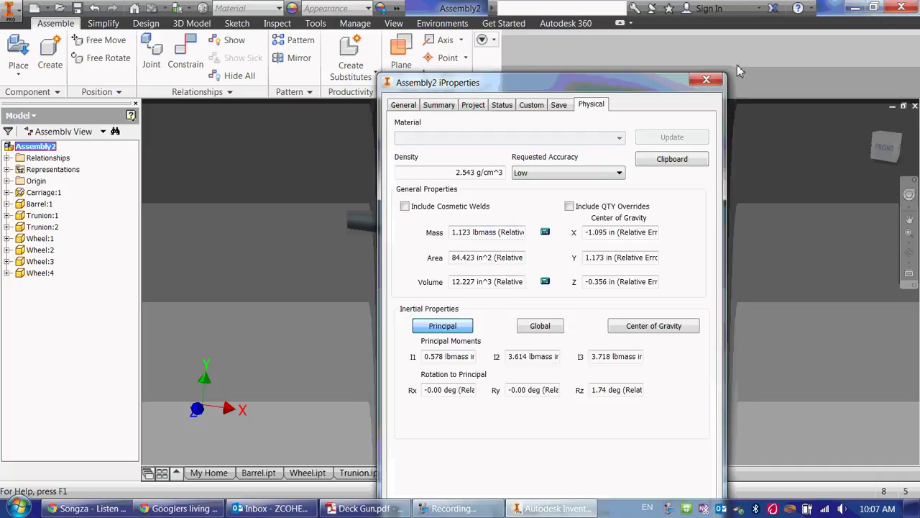
click(706, 80)
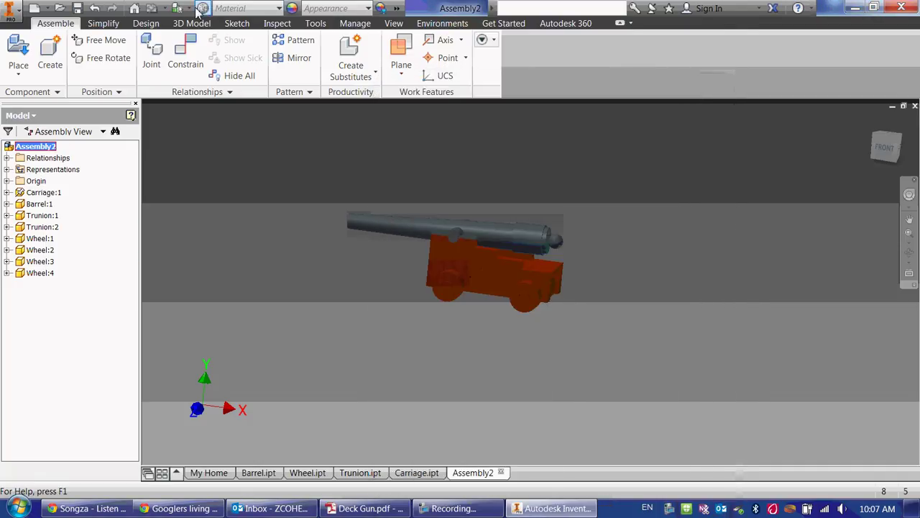
Save the assembly as Deck Gun.iam in the Deck Gun folder
click(78, 8)
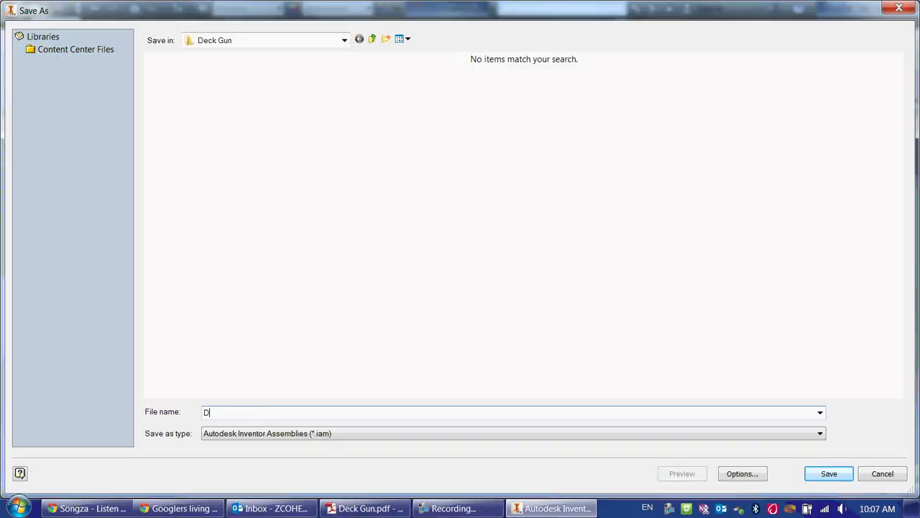
key(Return)
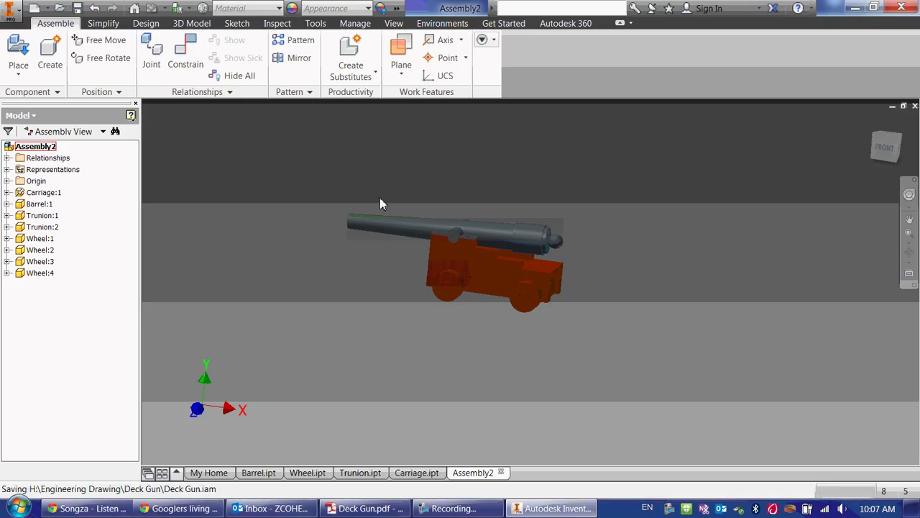